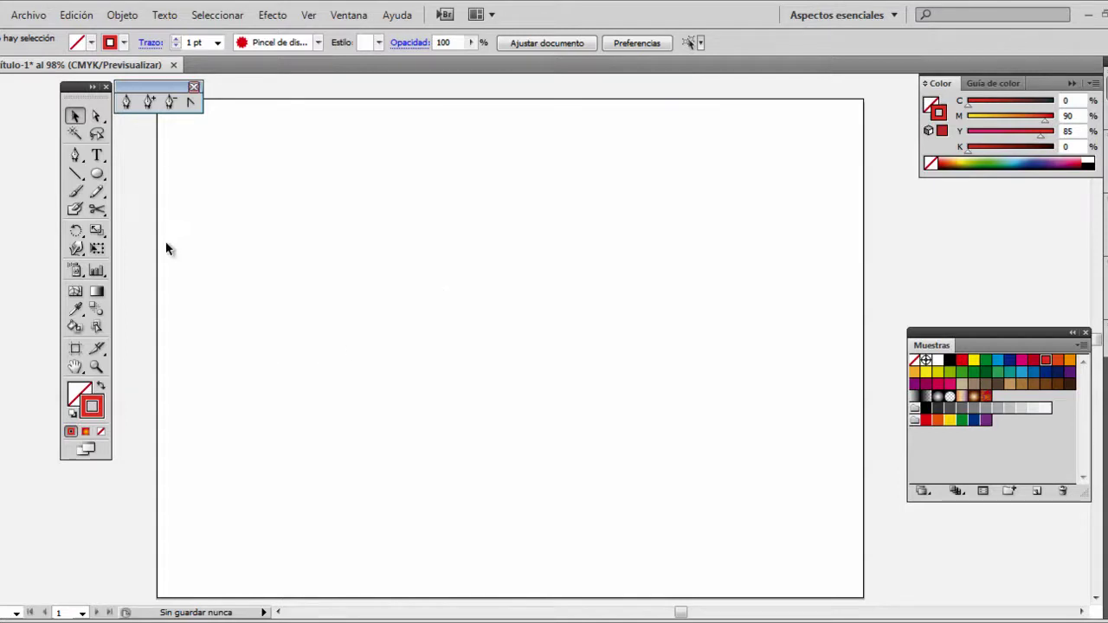
Open the Warp tool flyout to see the reshaping tools
click(75, 250)
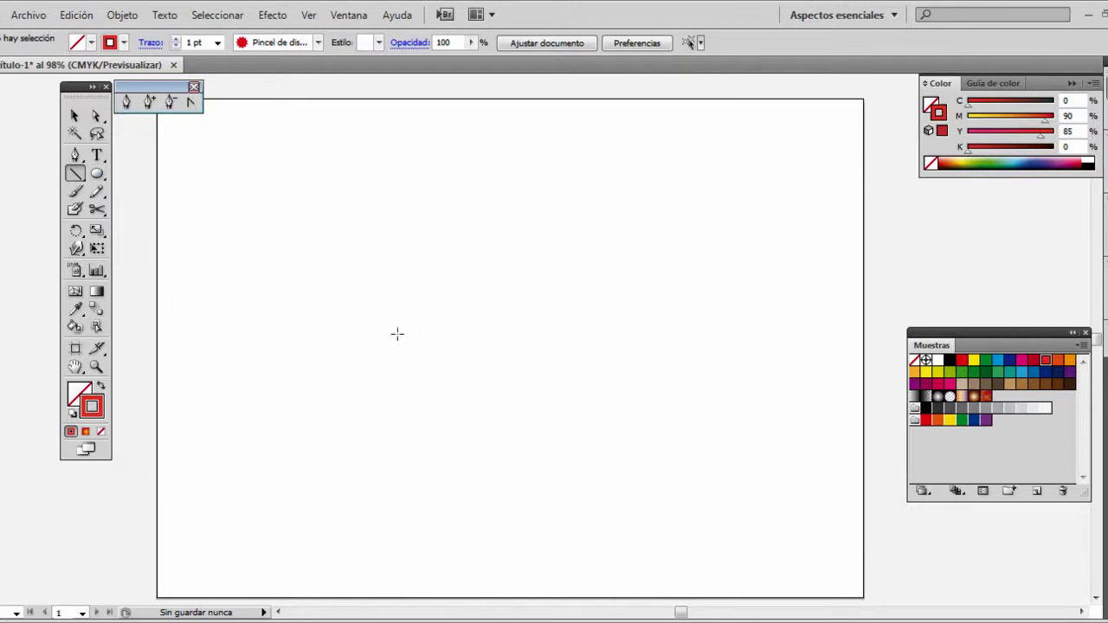
Spray hundreds of straight lines radiating from one point near the page centre, then take the Selection tool
drag(467, 326, 790, 136)
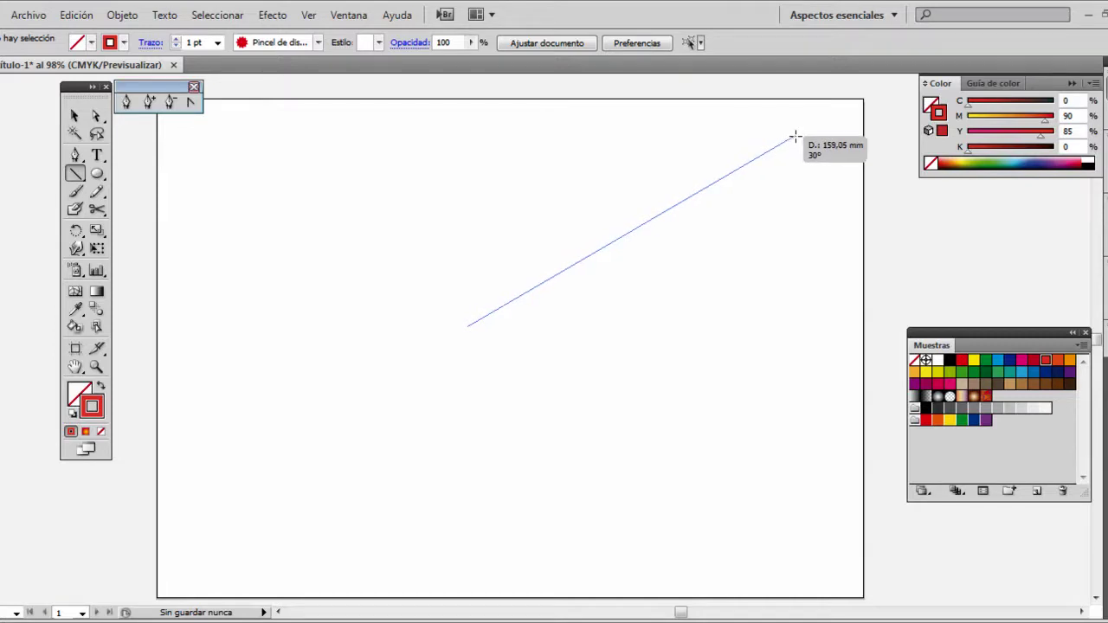
mouse_move(795, 136)
mouse_down()
mouse_move(810, 336)
mouse_move(802, 453)
mouse_move(733, 549)
mouse_move(609, 583)
mouse_move(297, 593)
mouse_move(240, 584)
mouse_move(200, 546)
mouse_move(174, 440)
mouse_move(196, 252)
mouse_move(272, 123)
mouse_move(673, 113)
mouse_move(773, 94)
mouse_move(794, 136)
mouse_up()
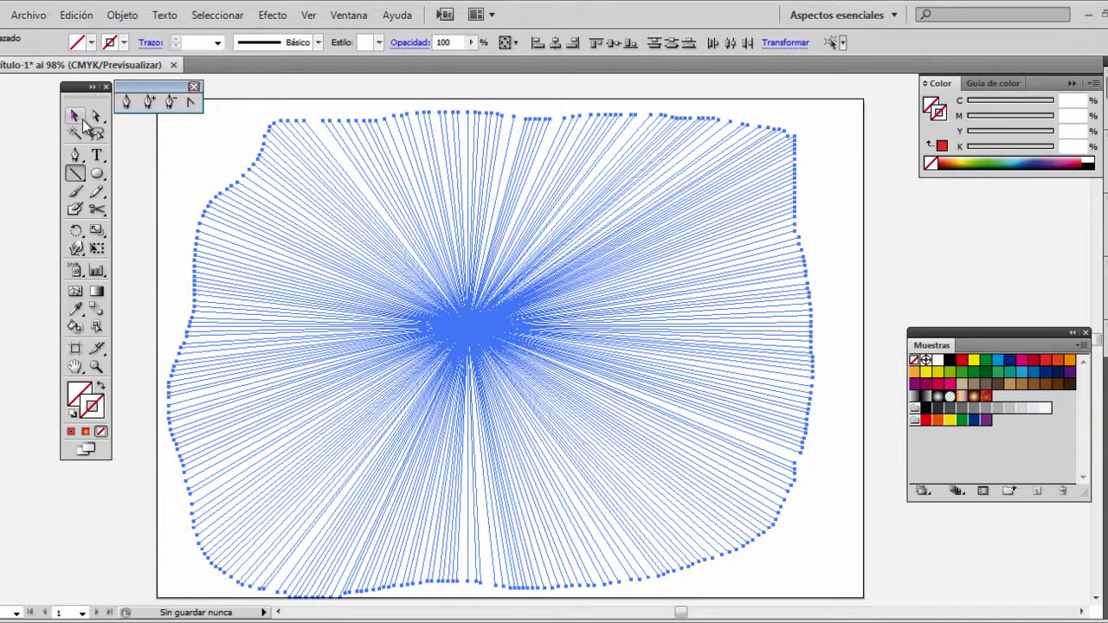
click(75, 116)
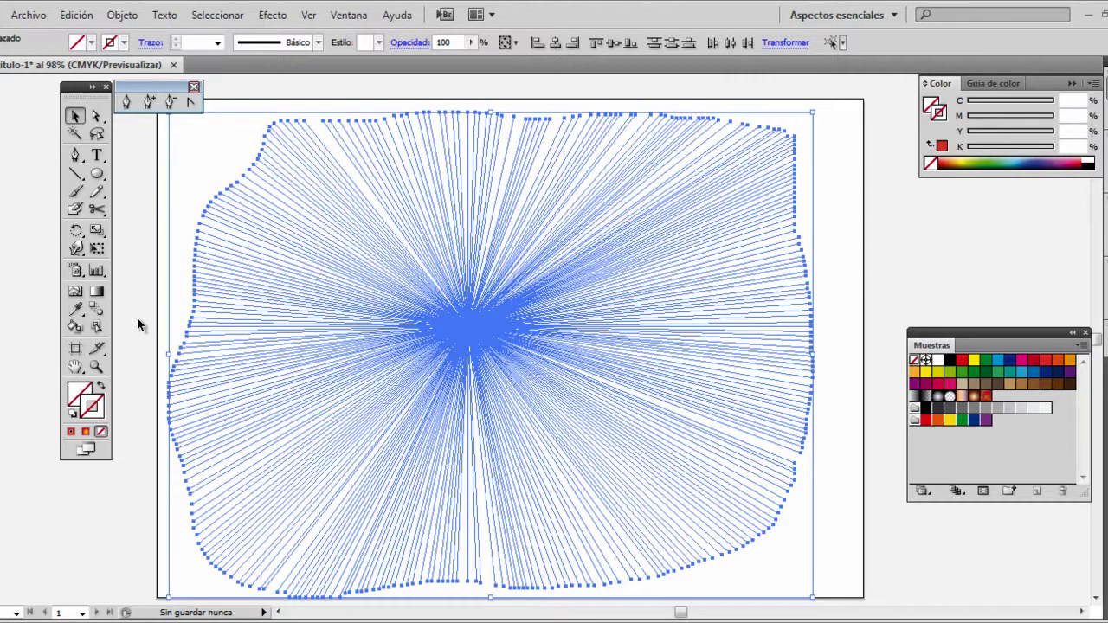
With the Warp tool, push the upper-left line ends inward and reshape the brush into a flatter ellipse
click(81, 249)
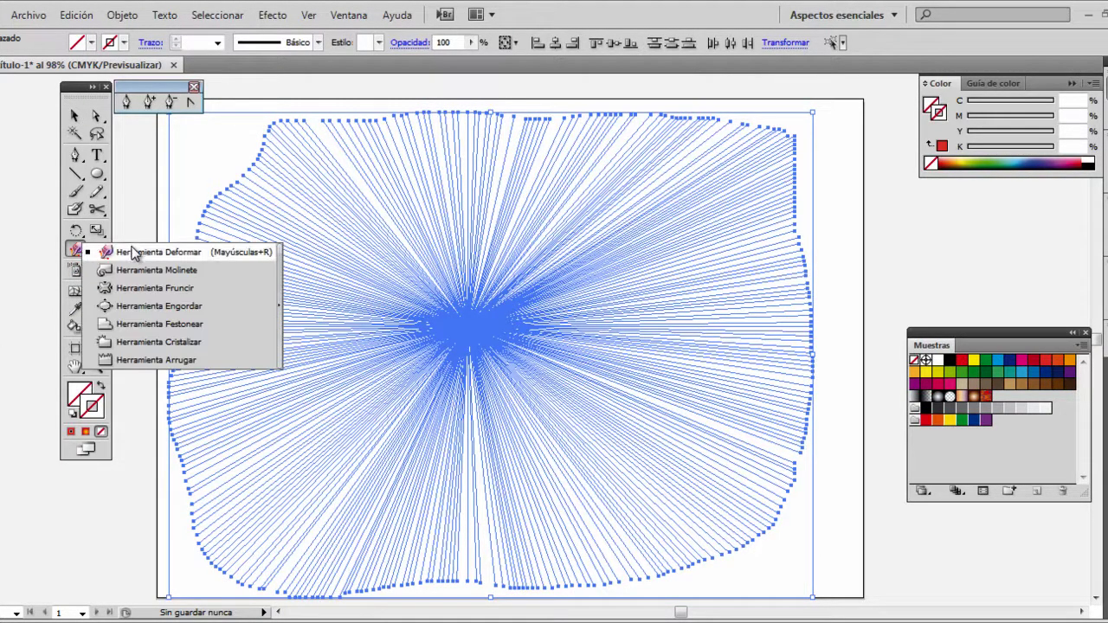
mouse_move(173, 248)
mouse_down()
mouse_move(222, 249)
mouse_move(228, 173)
mouse_move(297, 148)
mouse_move(263, 92)
mouse_move(321, 112)
mouse_move(346, 138)
mouse_move(346, 111)
mouse_move(346, 185)
mouse_move(334, 205)
mouse_up()
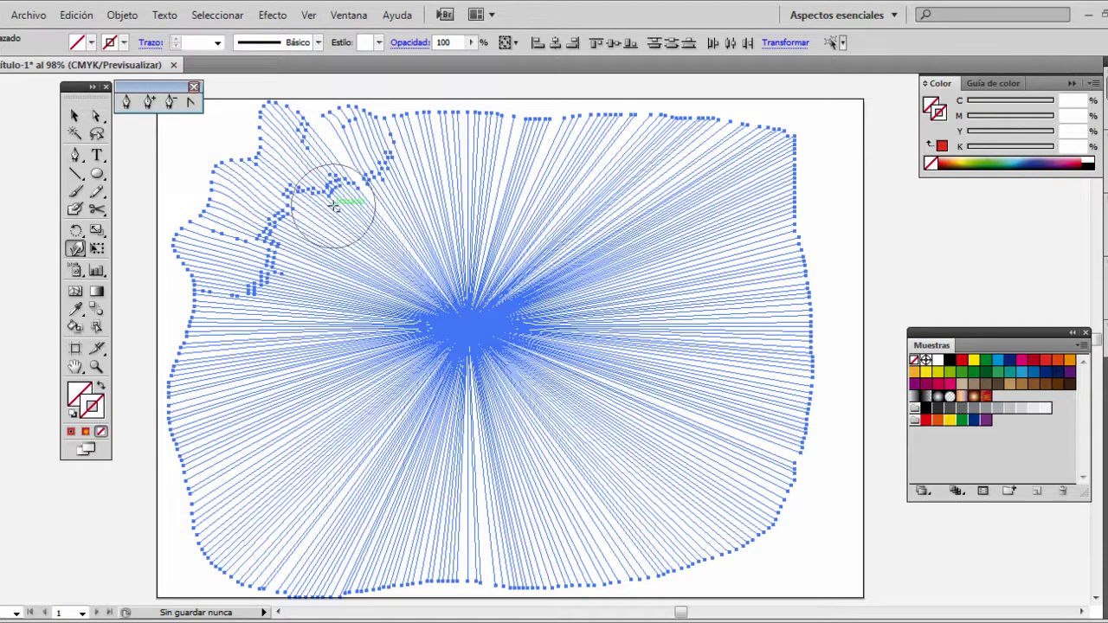
mouse_move(337, 201)
mouse_down()
mouse_move(343, 225)
mouse_move(396, 173)
mouse_move(480, 167)
mouse_move(494, 141)
mouse_move(353, 197)
mouse_move(355, 235)
mouse_move(358, 220)
mouse_move(317, 173)
mouse_move(370, 136)
mouse_move(416, 121)
mouse_move(489, 121)
mouse_move(376, 161)
mouse_move(425, 148)
mouse_move(395, 160)
mouse_up()
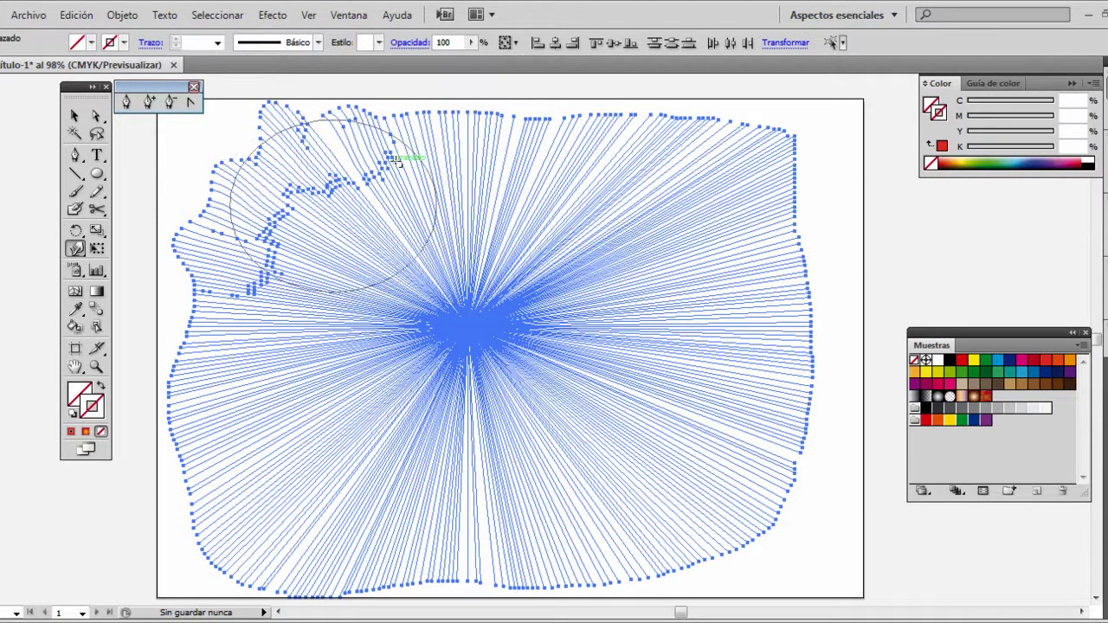
Bend the top-right, right, lower and upper-left line ends into wavy bulges
mouse_move(536, 164)
mouse_down()
mouse_move(647, 162)
mouse_move(672, 129)
mouse_move(701, 124)
mouse_move(725, 166)
mouse_move(827, 185)
mouse_up()
mouse_move(762, 297)
mouse_down()
mouse_move(816, 334)
mouse_move(761, 420)
mouse_move(833, 511)
mouse_move(702, 507)
mouse_move(781, 579)
mouse_move(638, 482)
mouse_move(598, 476)
mouse_move(628, 542)
mouse_move(668, 581)
mouse_up()
mouse_move(309, 458)
mouse_down()
mouse_move(234, 490)
mouse_move(186, 534)
mouse_move(358, 531)
mouse_move(148, 594)
mouse_up()
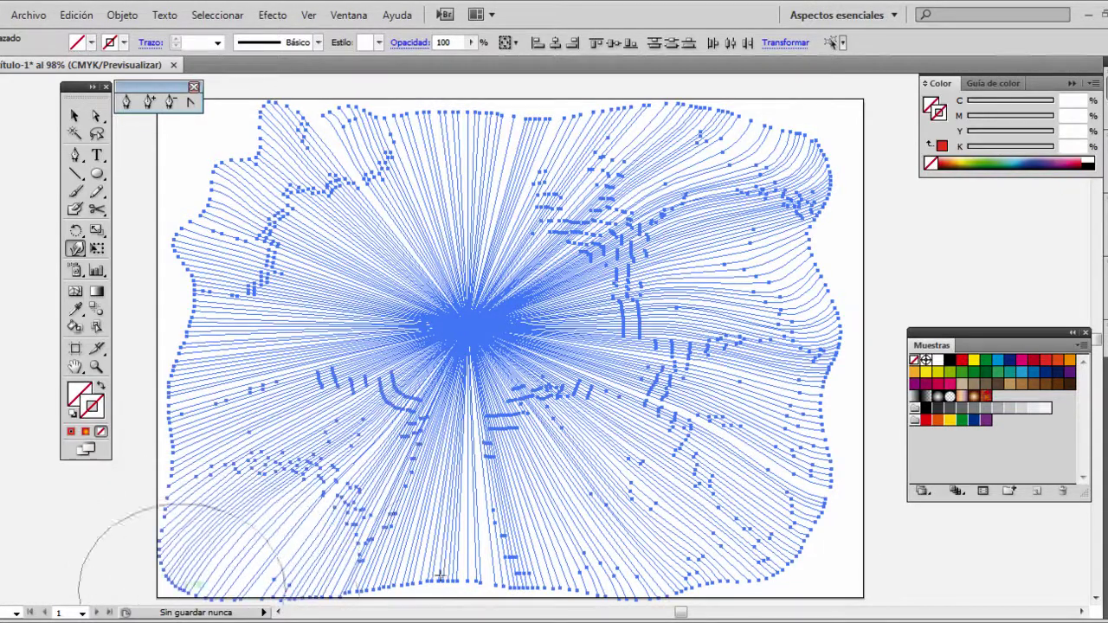
drag(465, 587, 472, 519)
drag(840, 510, 828, 556)
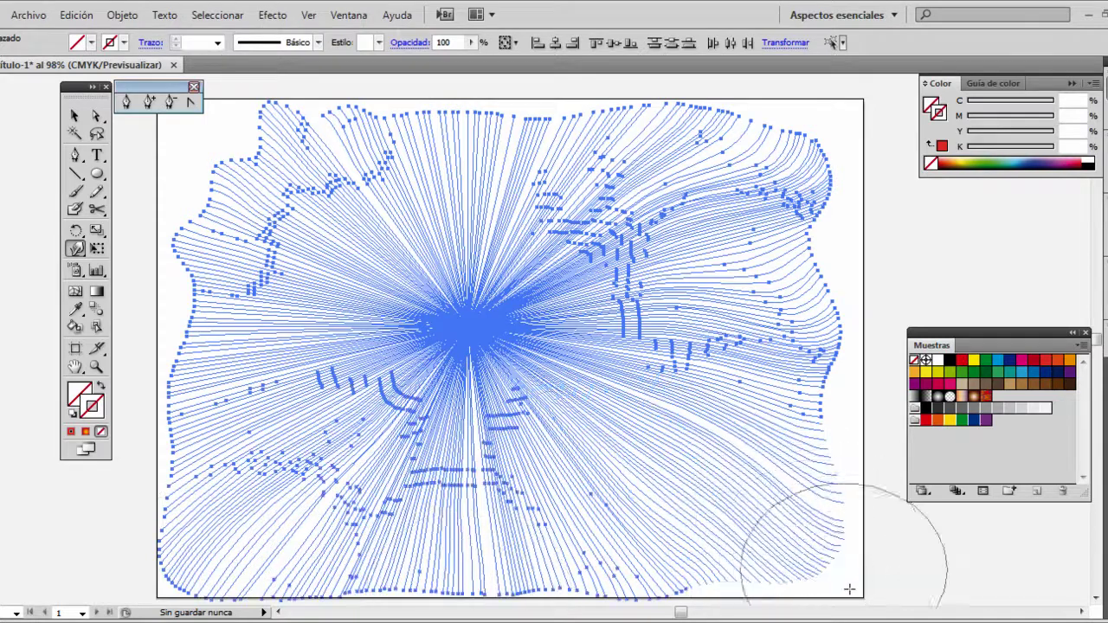
mouse_move(801, 464)
mouse_down()
mouse_move(848, 395)
mouse_move(811, 260)
mouse_move(841, 235)
mouse_move(796, 165)
mouse_move(840, 98)
mouse_up()
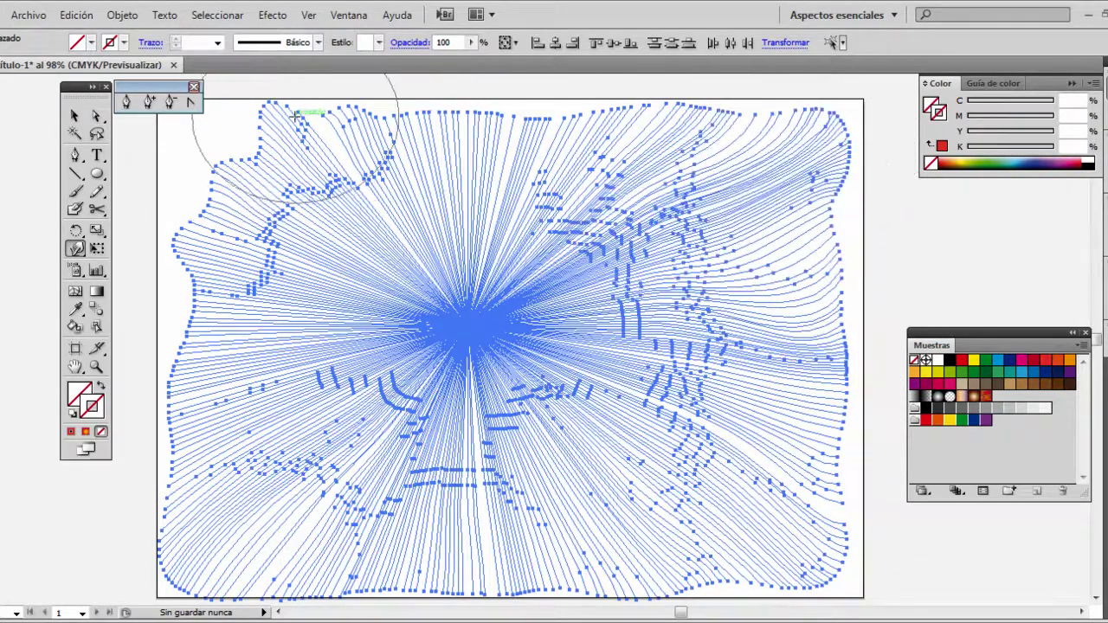
mouse_move(267, 156)
mouse_down()
mouse_move(207, 129)
mouse_move(185, 248)
mouse_up()
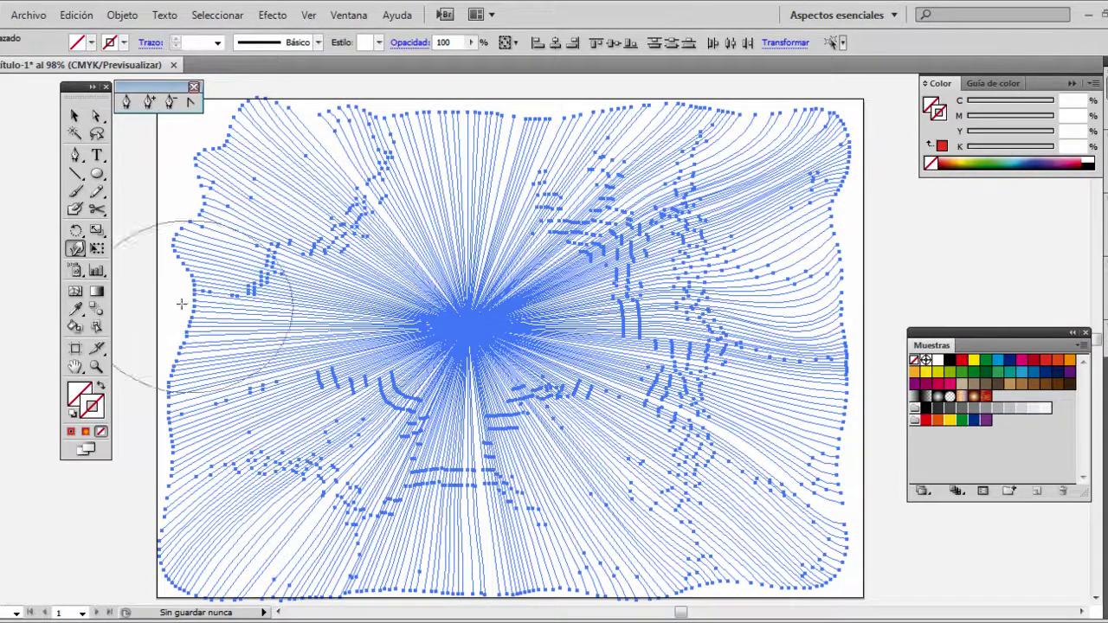
Check the Warp brush options, then twirl the left and lower-centre lines with the Twirl tool
double_click(74, 250)
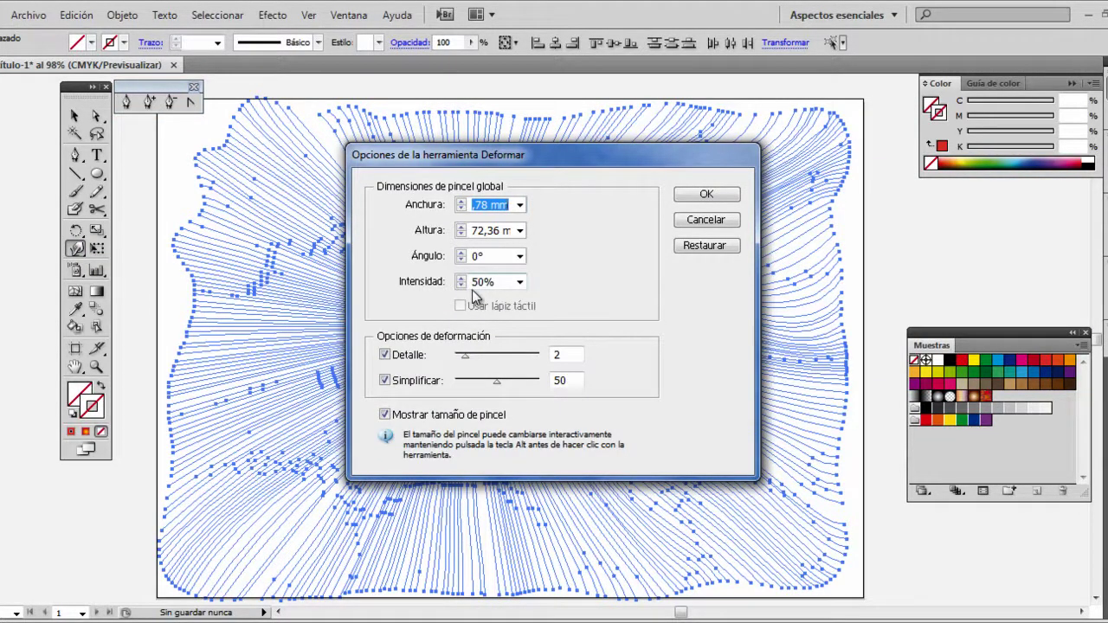
click(707, 196)
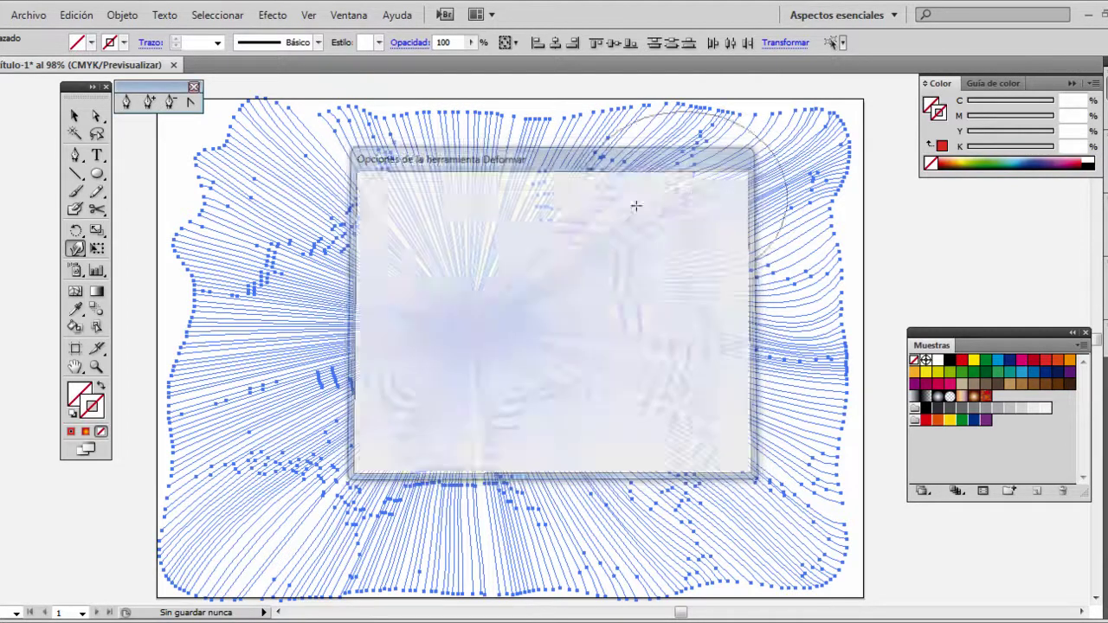
drag(78, 249, 101, 270)
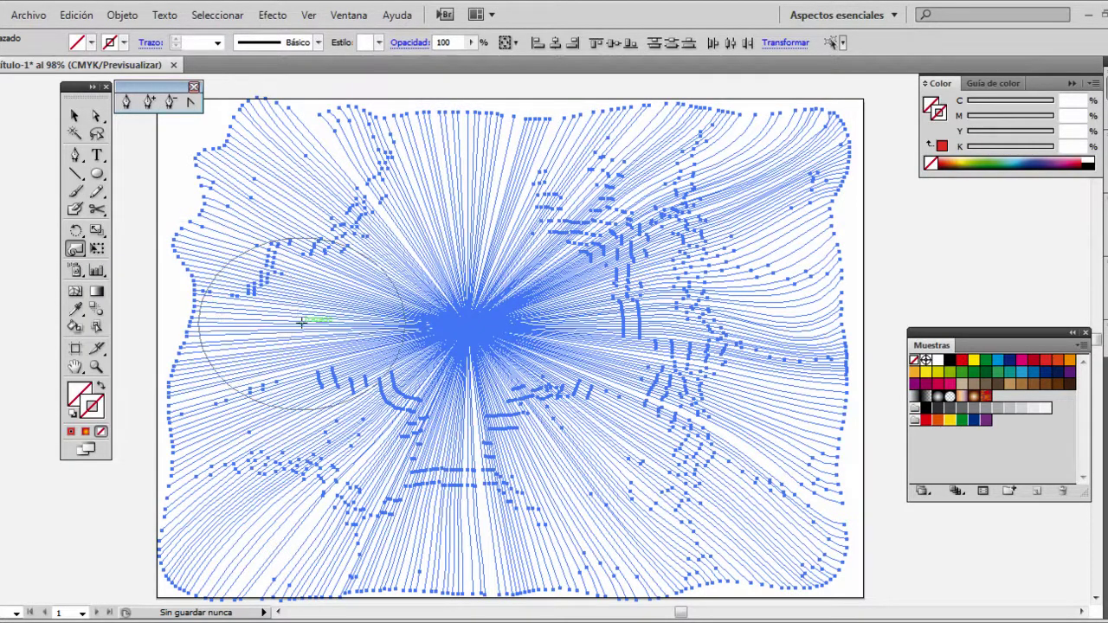
mouse_move(309, 318)
mouse_down()
mouse_move(606, 232)
mouse_move(727, 244)
mouse_up()
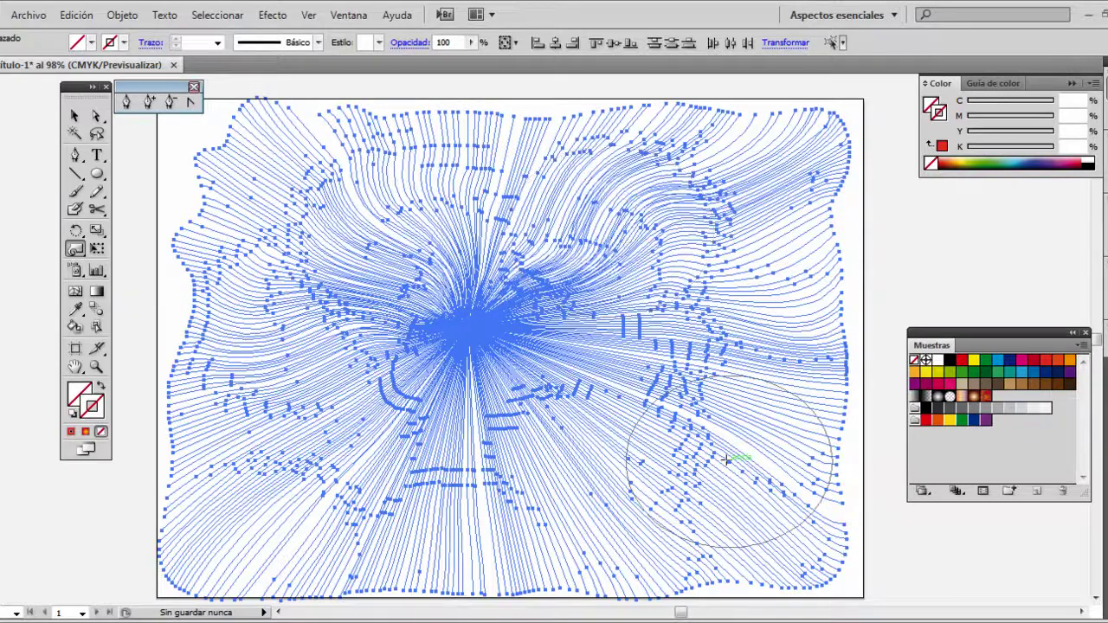
drag(548, 514, 285, 519)
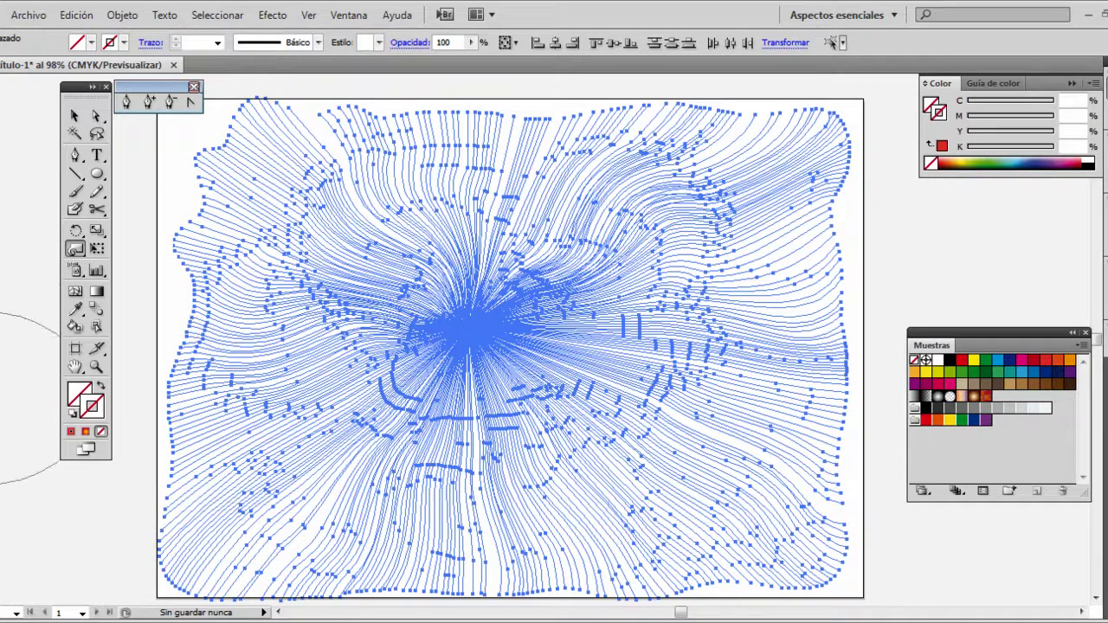
Apply the red stroke to all lines and pucker the upper-left lines inward
click(69, 434)
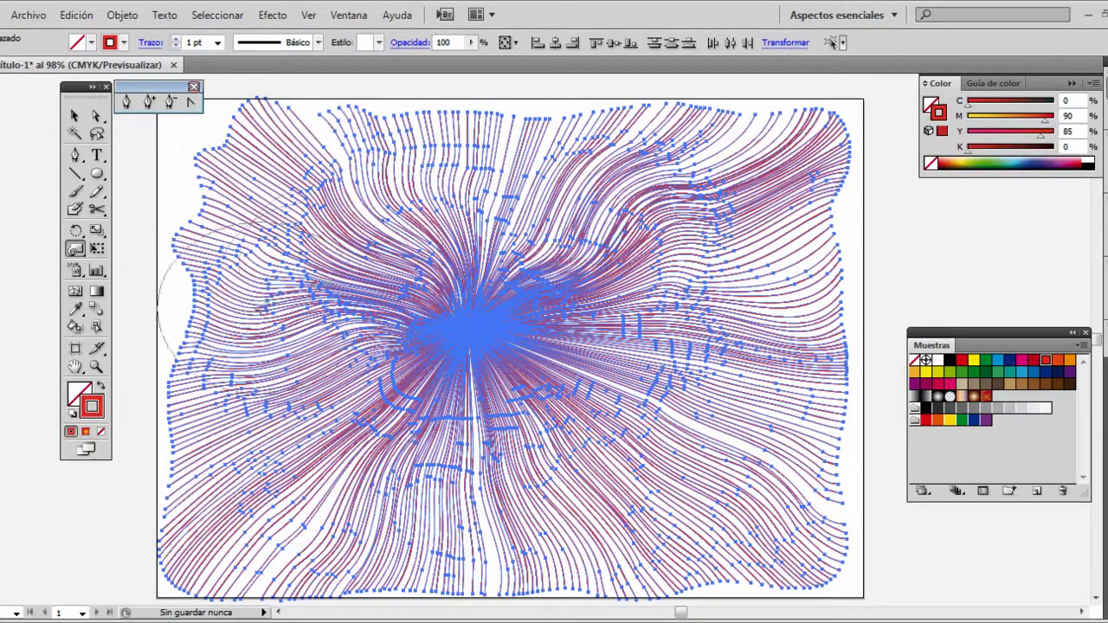
click(74, 251)
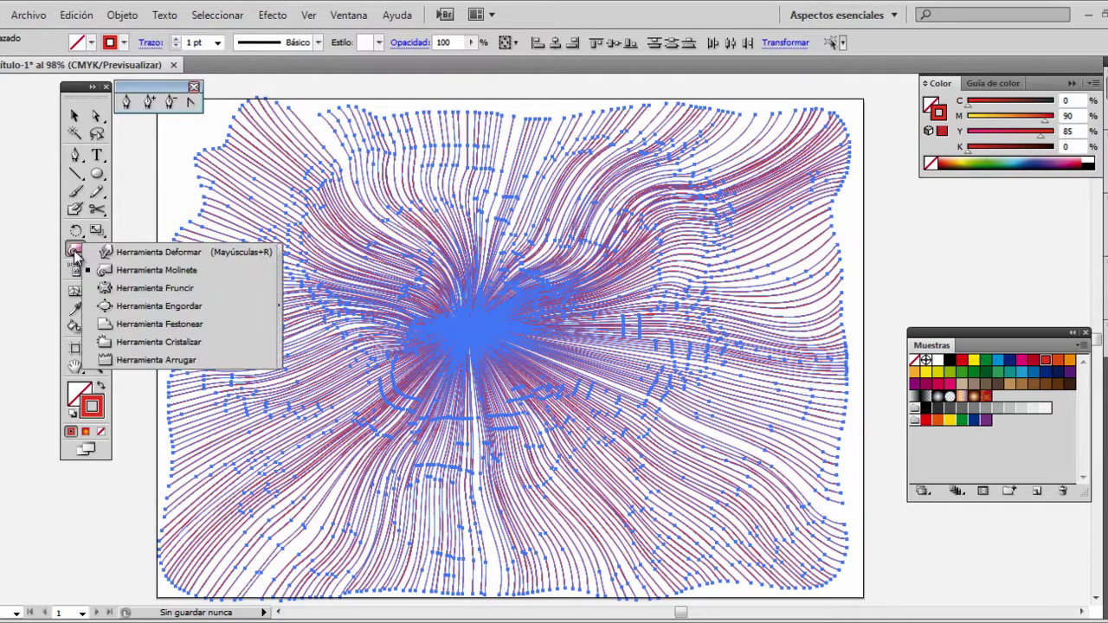
click(104, 288)
click(295, 338)
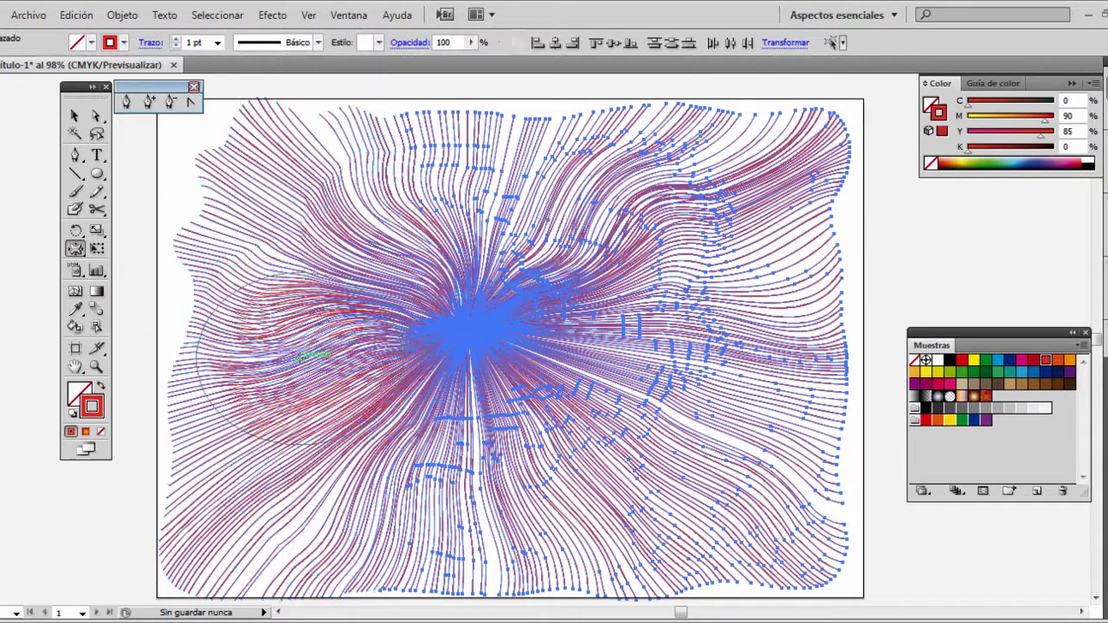
mouse_move(333, 283)
mouse_down()
mouse_move(363, 192)
mouse_move(333, 181)
mouse_move(248, 233)
mouse_up()
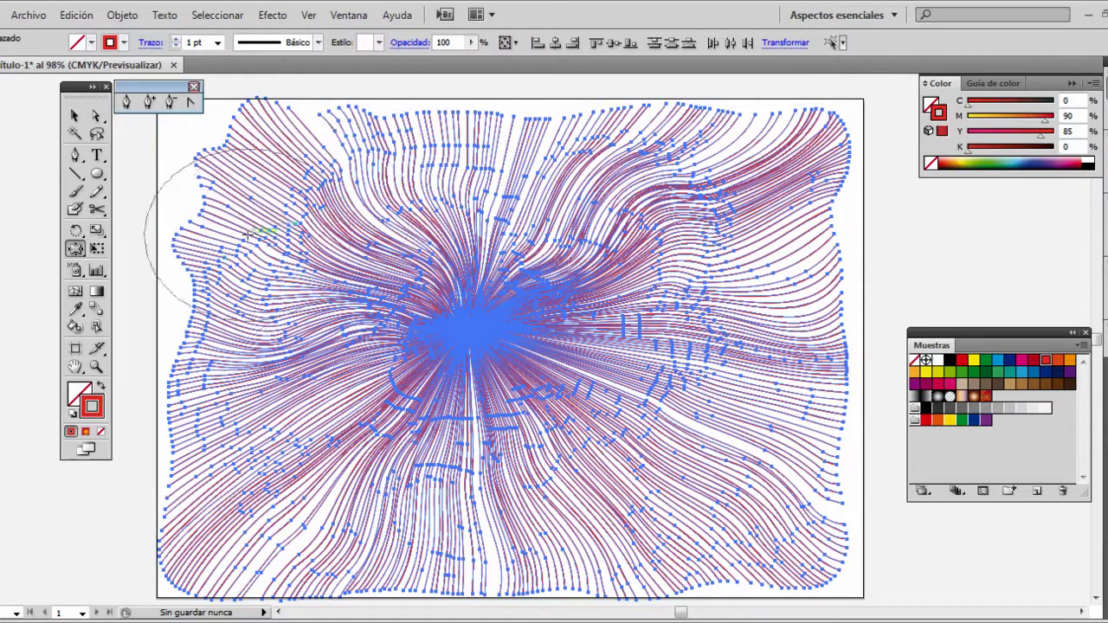
Set Pucker intensity to 20% and pucker the lines in the lower-right area
double_click(76, 249)
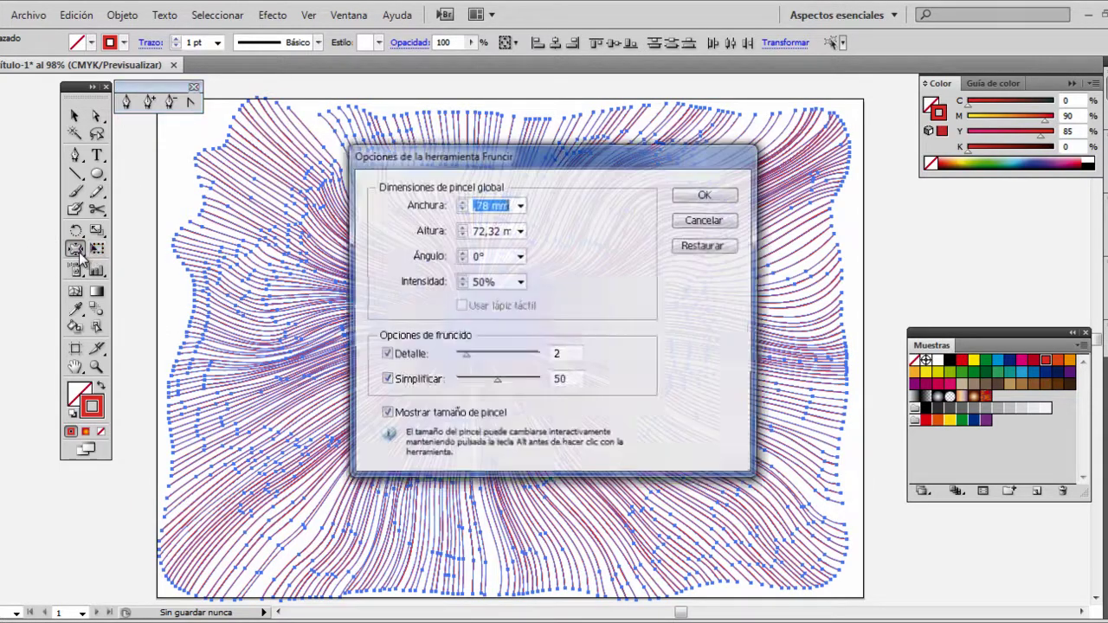
click(461, 286)
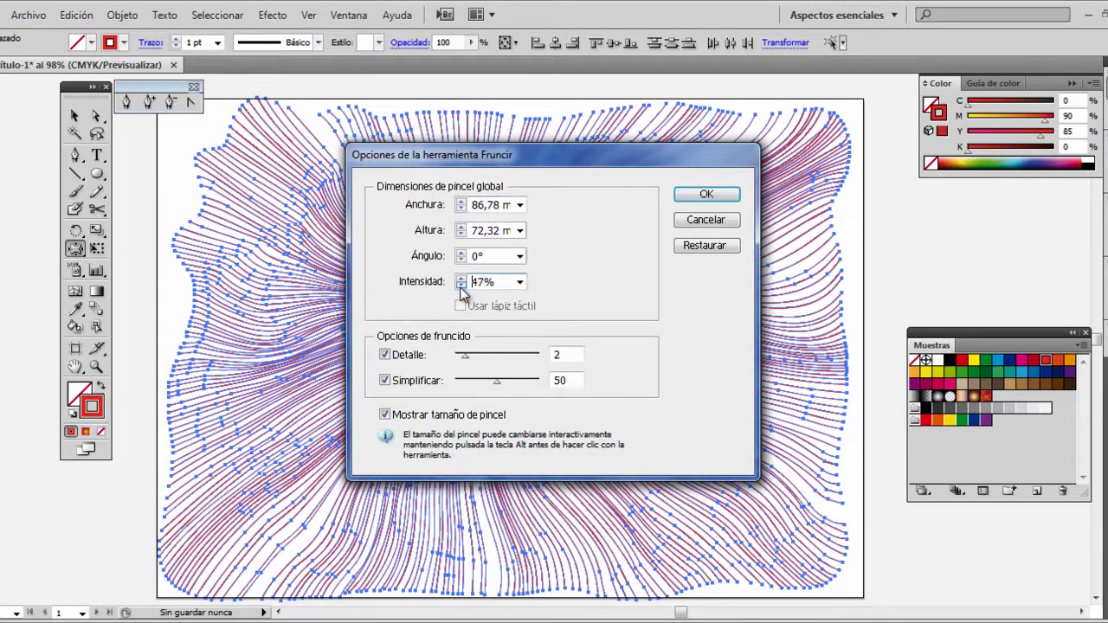
click(520, 282)
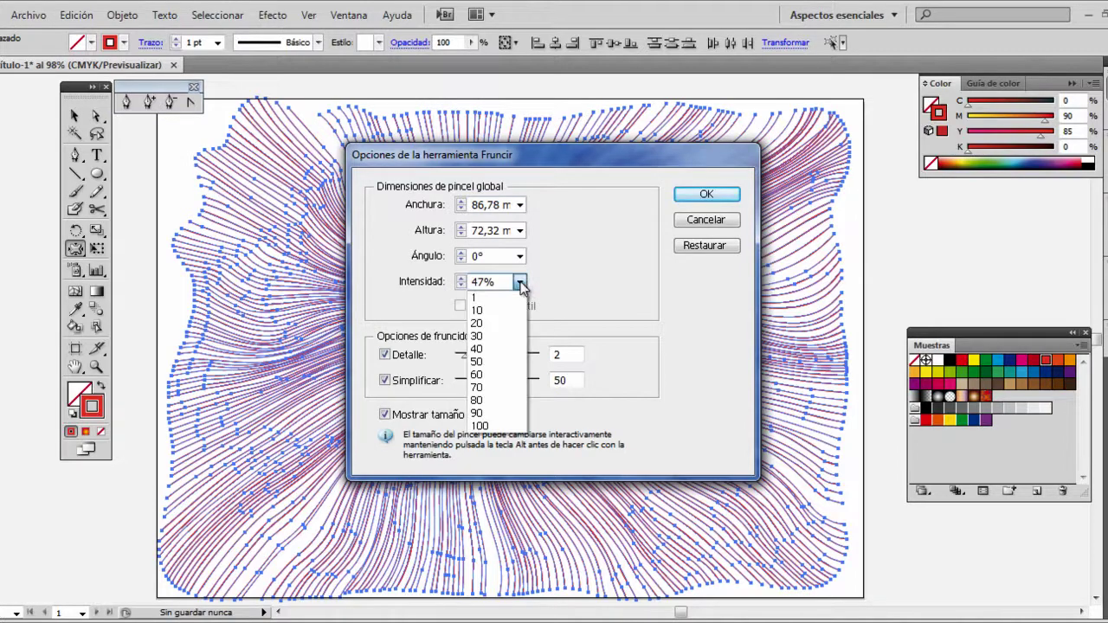
click(484, 323)
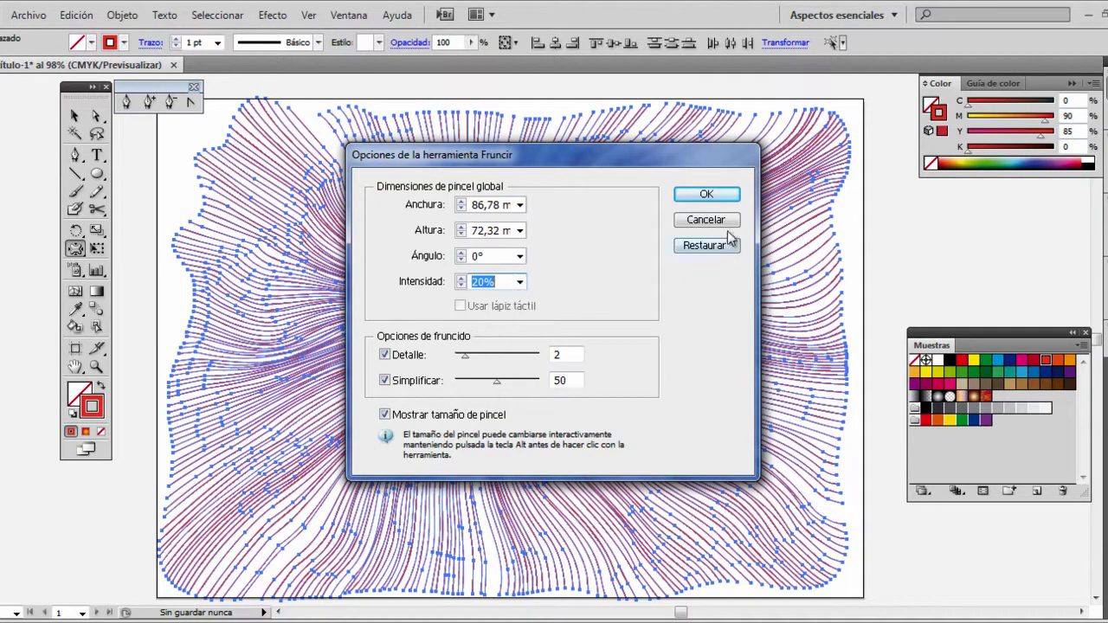
click(707, 195)
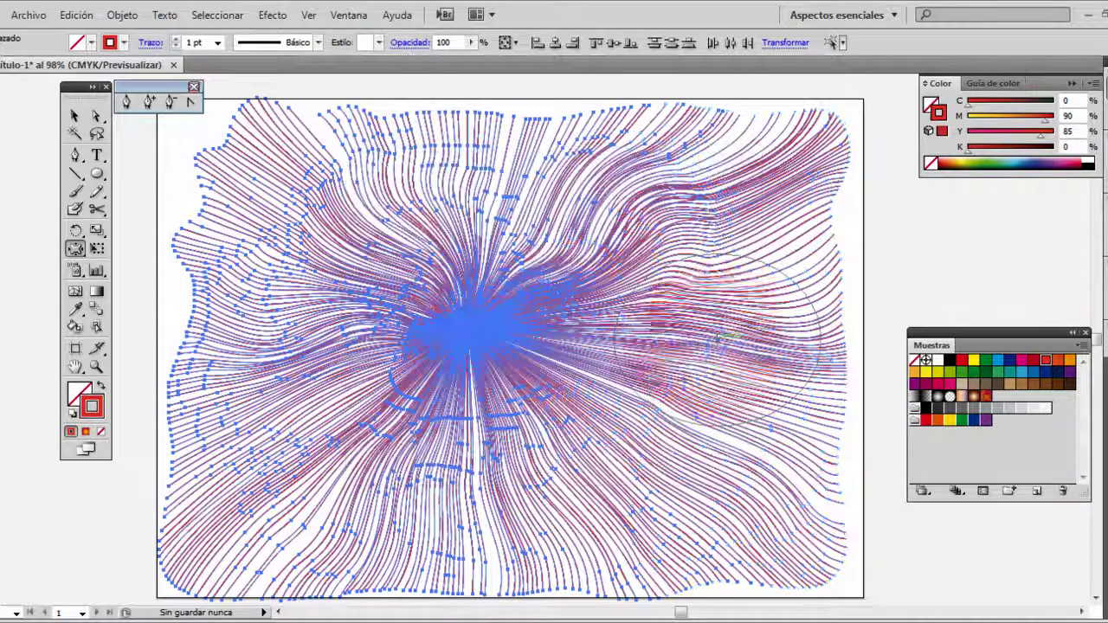
mouse_move(594, 482)
mouse_down()
mouse_move(593, 507)
mouse_move(528, 524)
mouse_move(480, 490)
mouse_up()
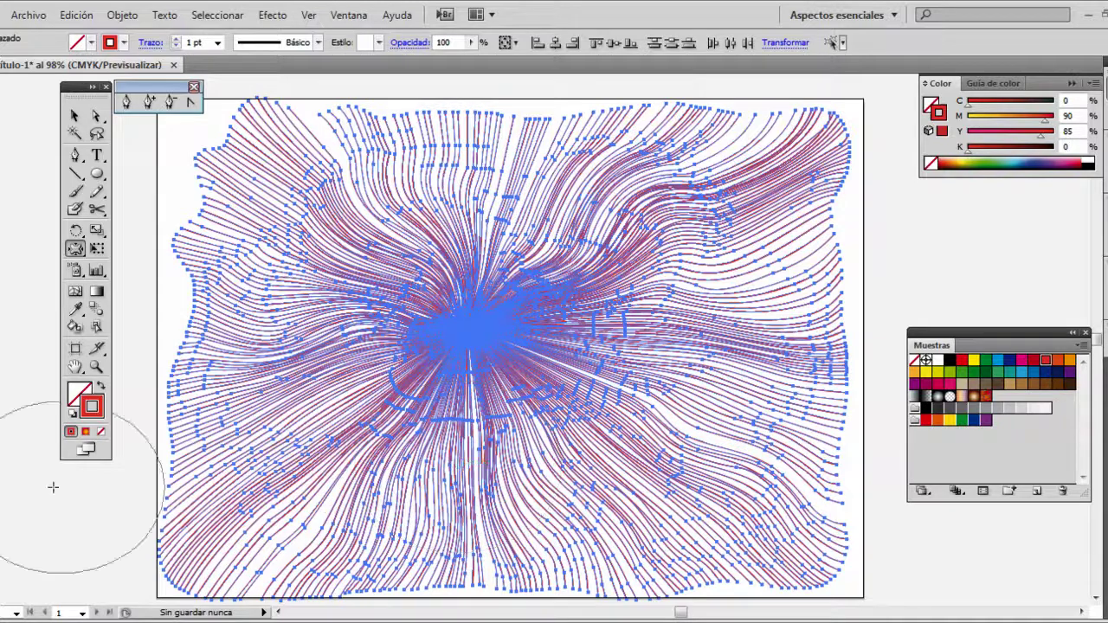
Bloat the lines at the lower left, lower middle, lower right, upper right and upper left
click(75, 250)
click(106, 308)
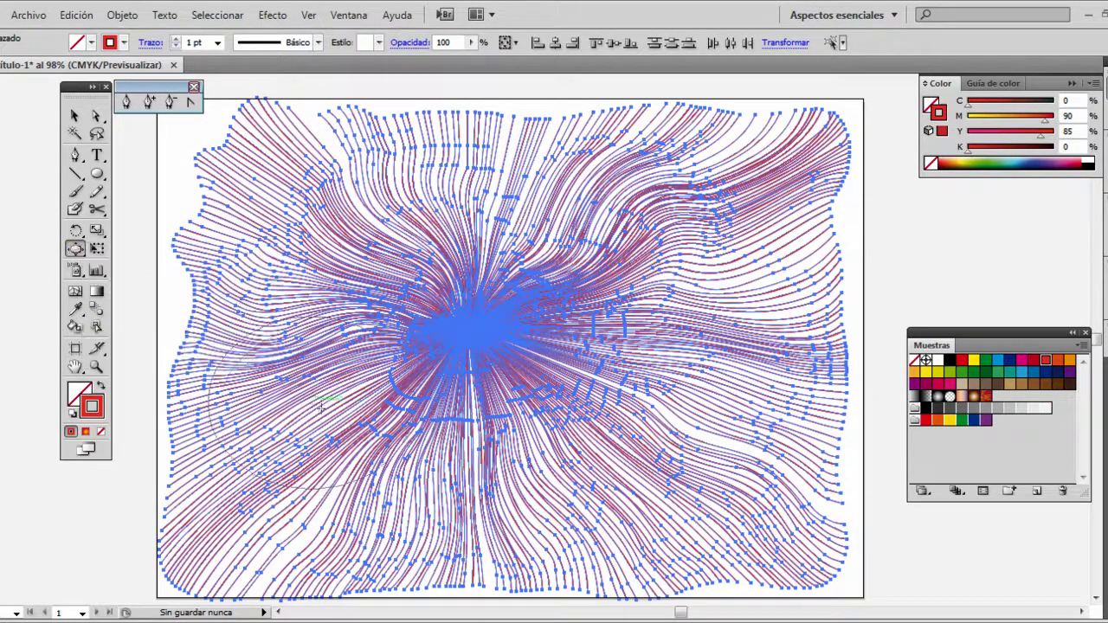
drag(321, 416, 242, 502)
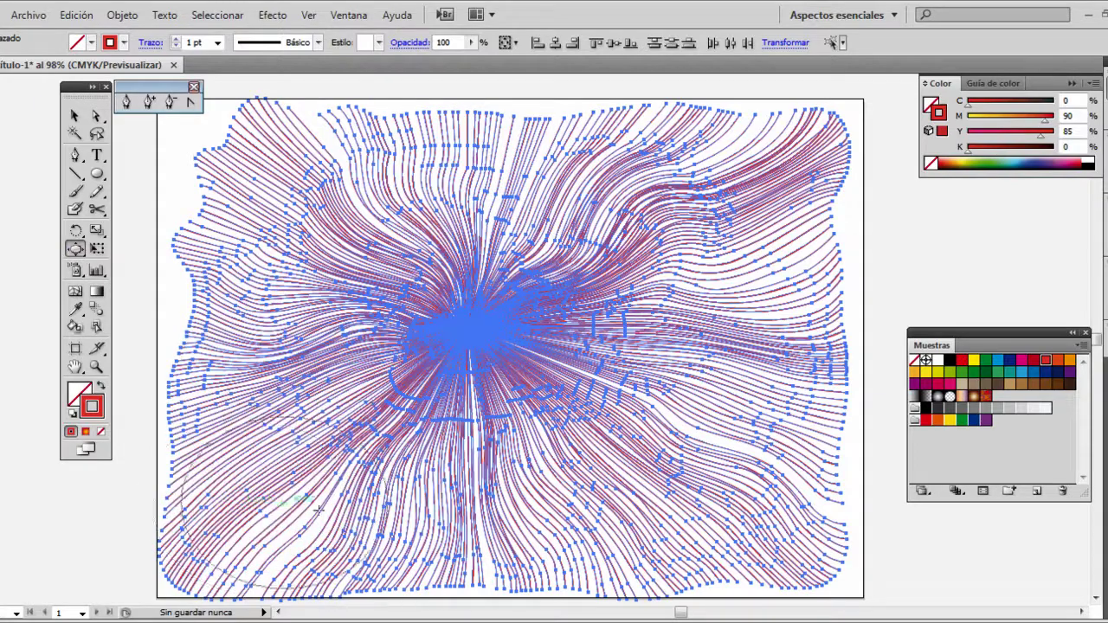
click(506, 521)
click(796, 541)
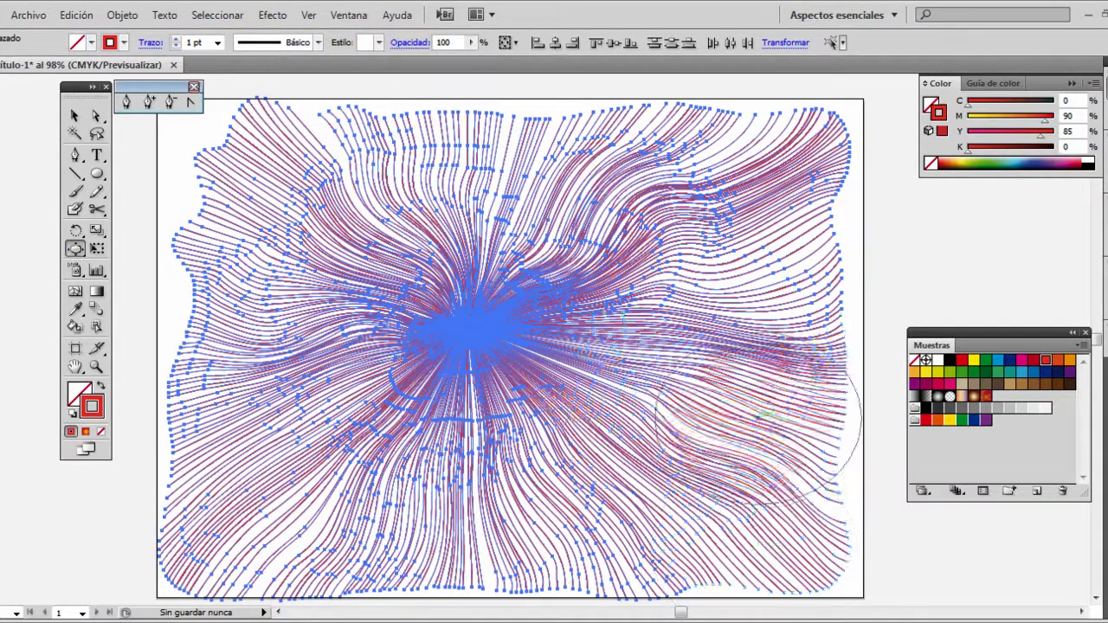
click(775, 264)
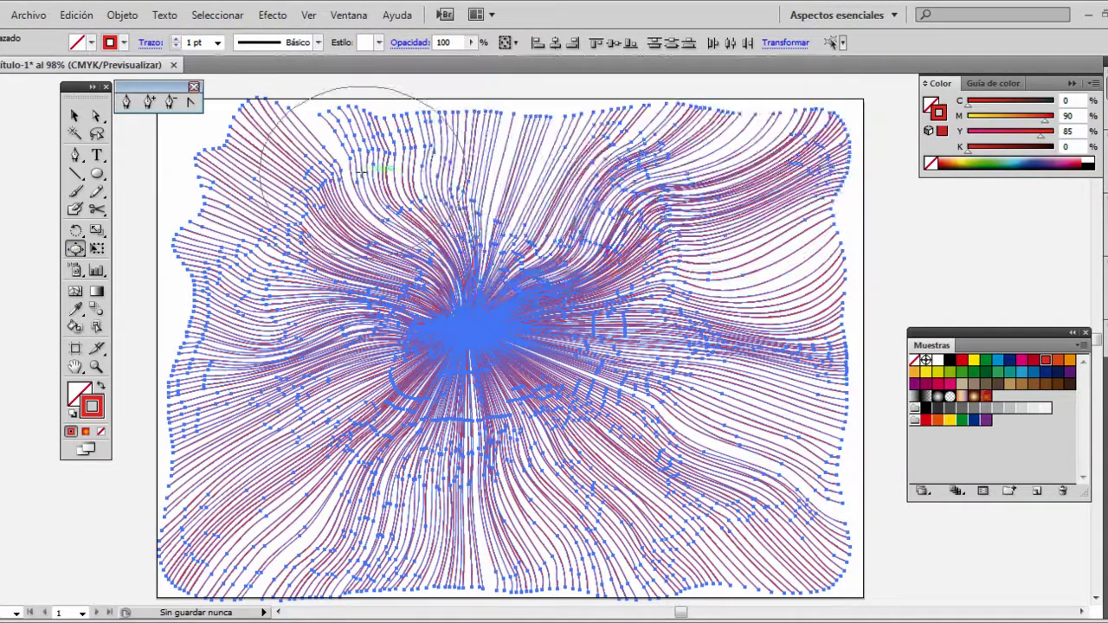
click(322, 169)
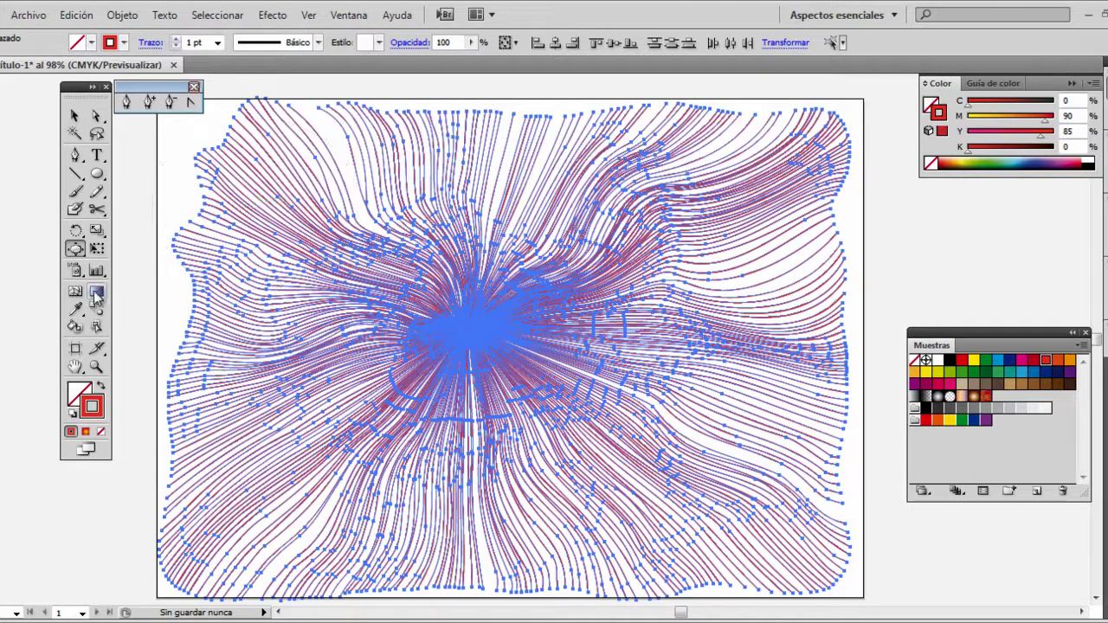
drag(72, 258, 110, 321)
Select the whole warped line burst with the Selection tool
click(75, 117)
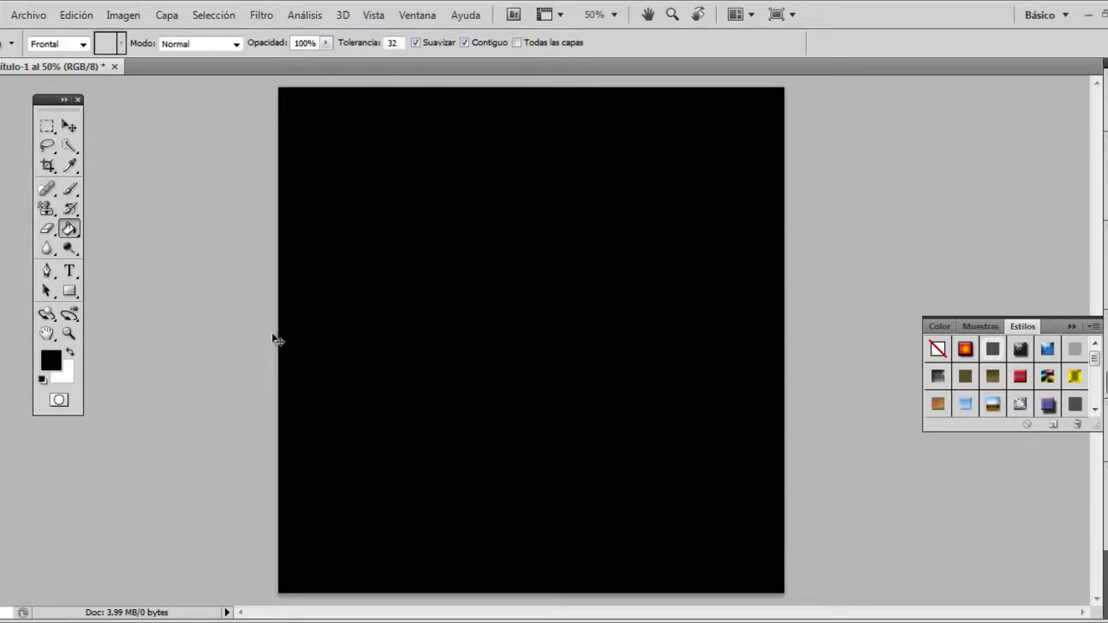
Paste the copied line burst into Photoshop as pixels
key(ctrl+v)
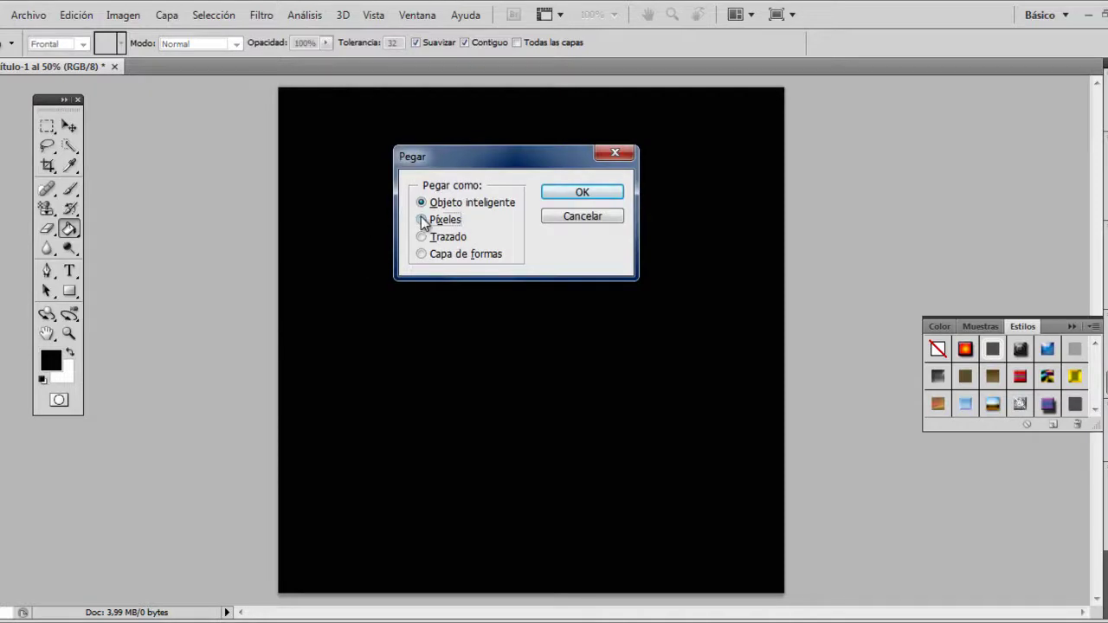
click(422, 221)
click(587, 194)
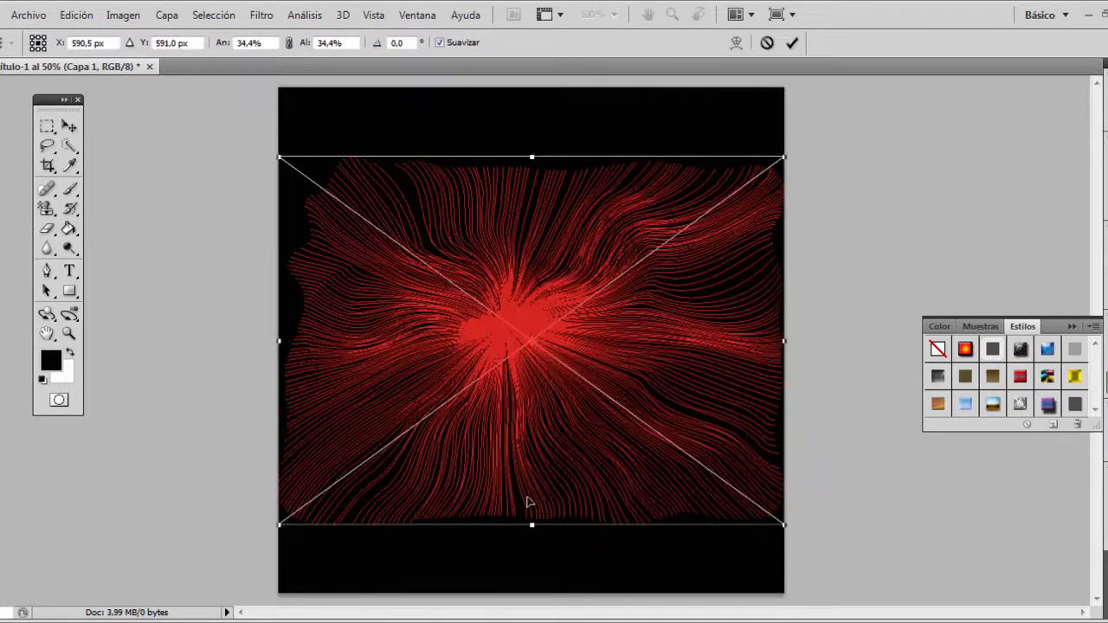
Stretch the burst past the bottom, top, left and right canvas edges
drag(529, 535, 528, 618)
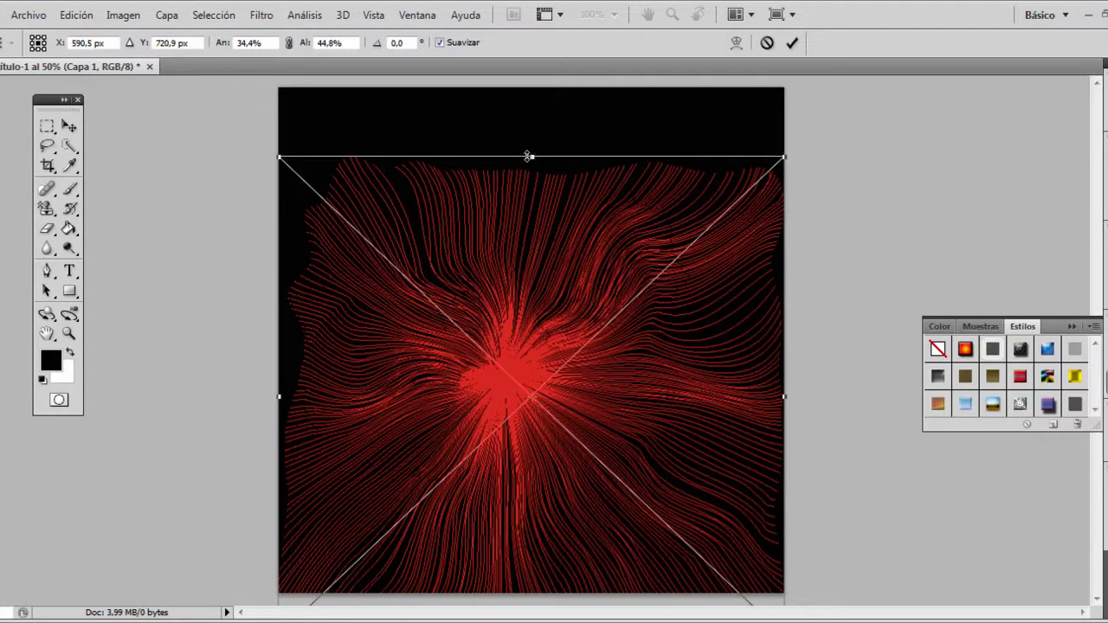
drag(529, 157, 524, 51)
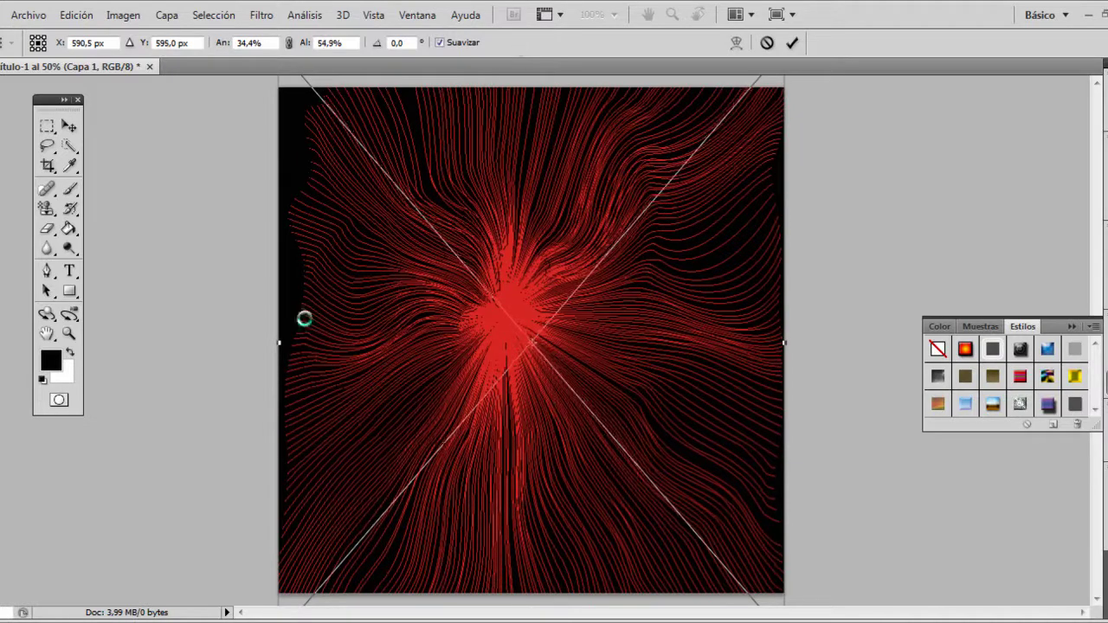
drag(259, 340, 192, 340)
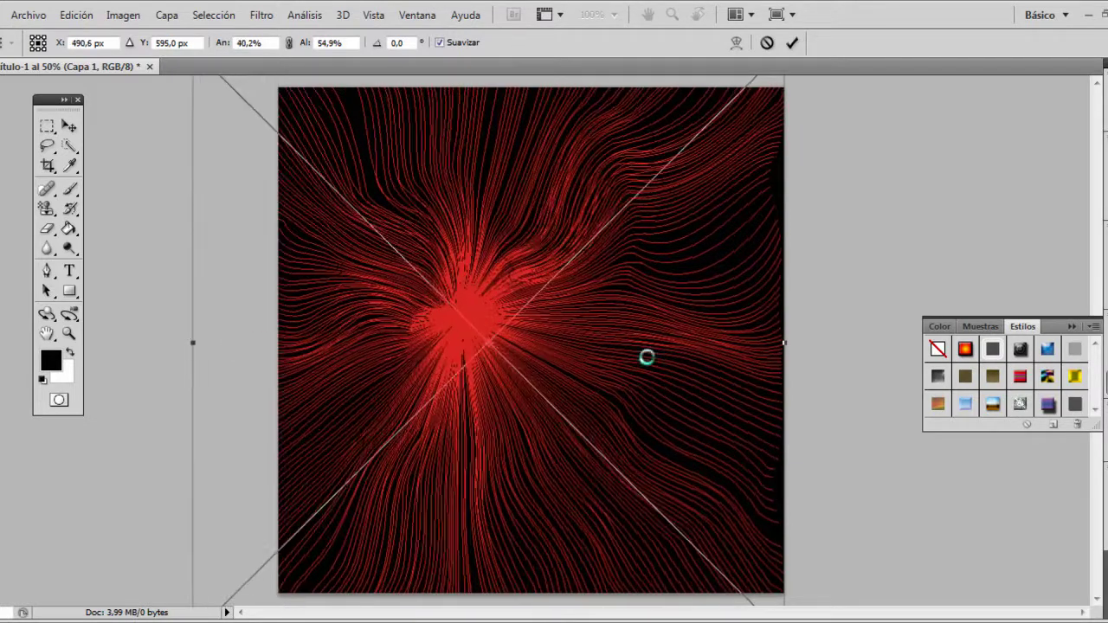
drag(802, 345, 816, 346)
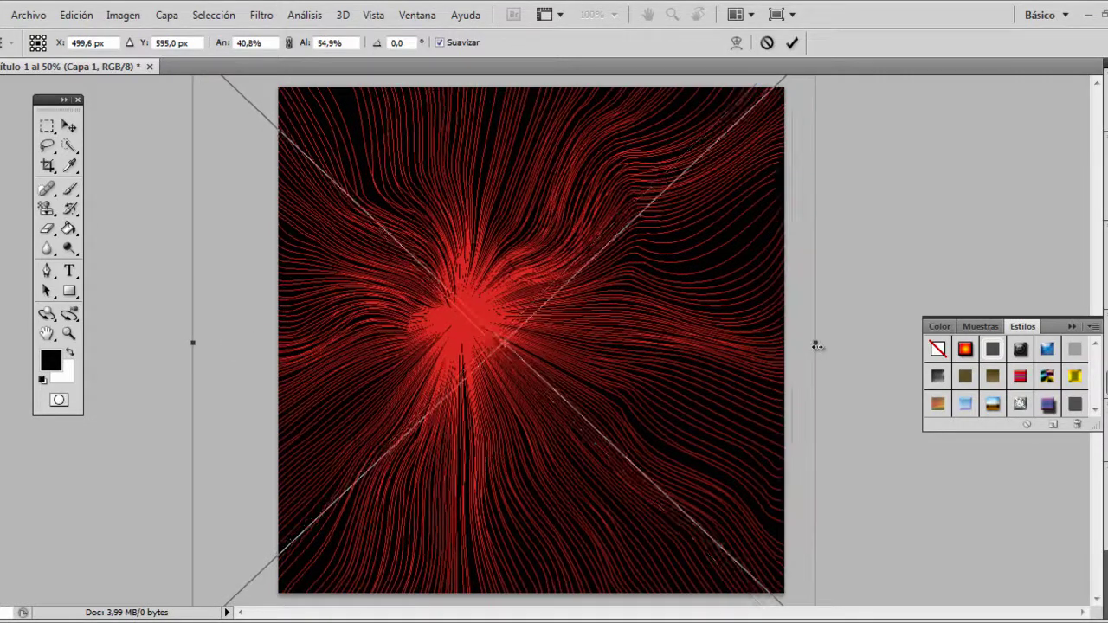
Commit the stretch, try and then clear a cyan style, and show the Capas panel
key(Return)
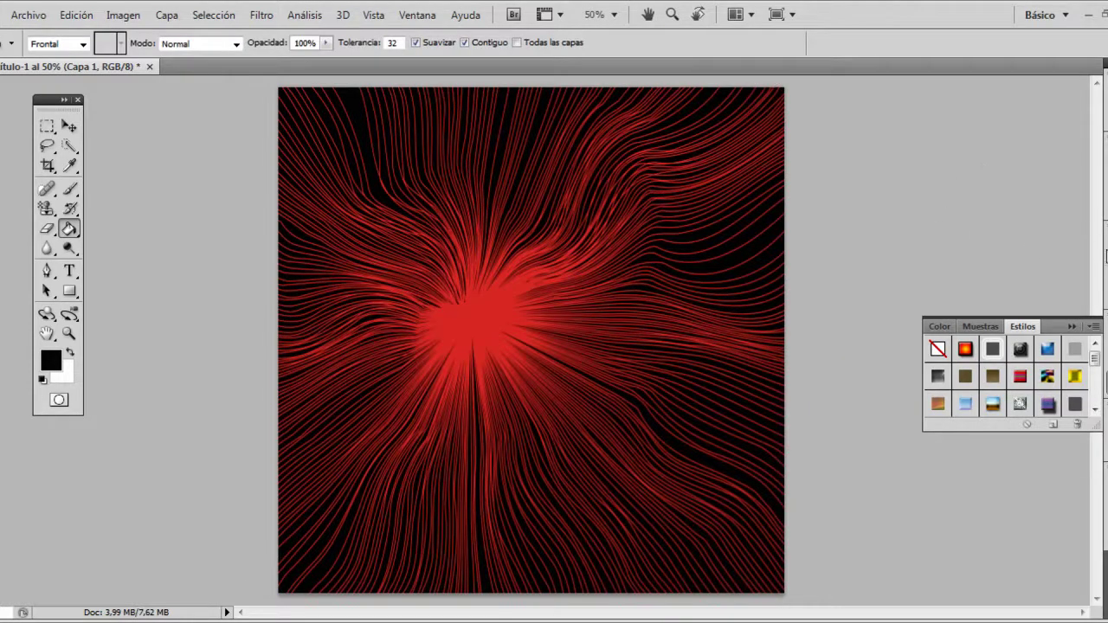
drag(1096, 365, 1096, 412)
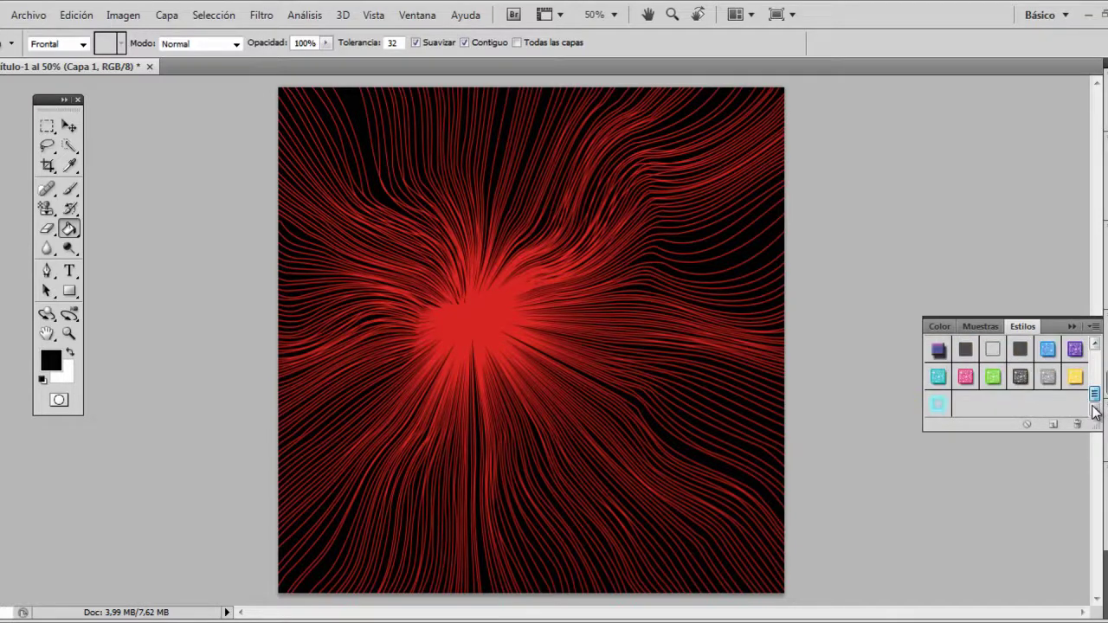
click(936, 404)
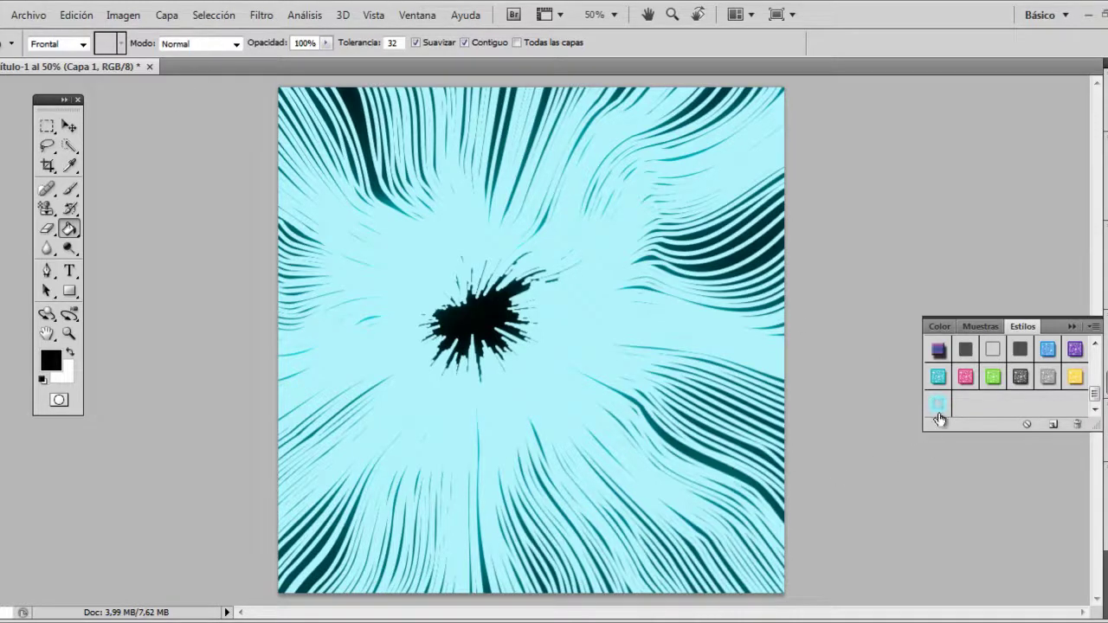
click(1026, 424)
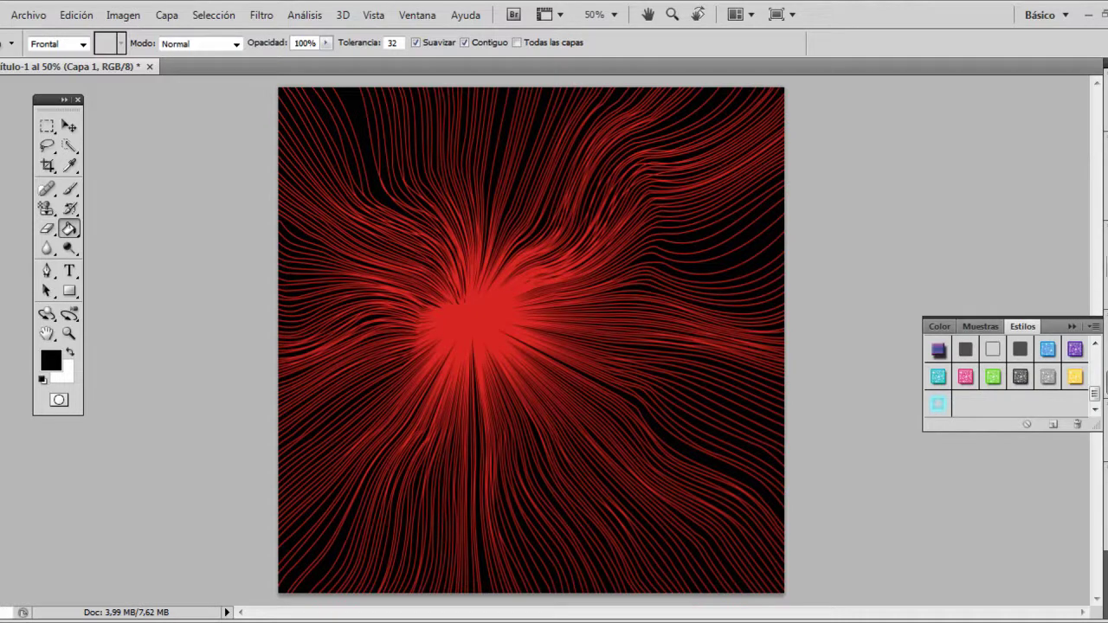
key(F7)
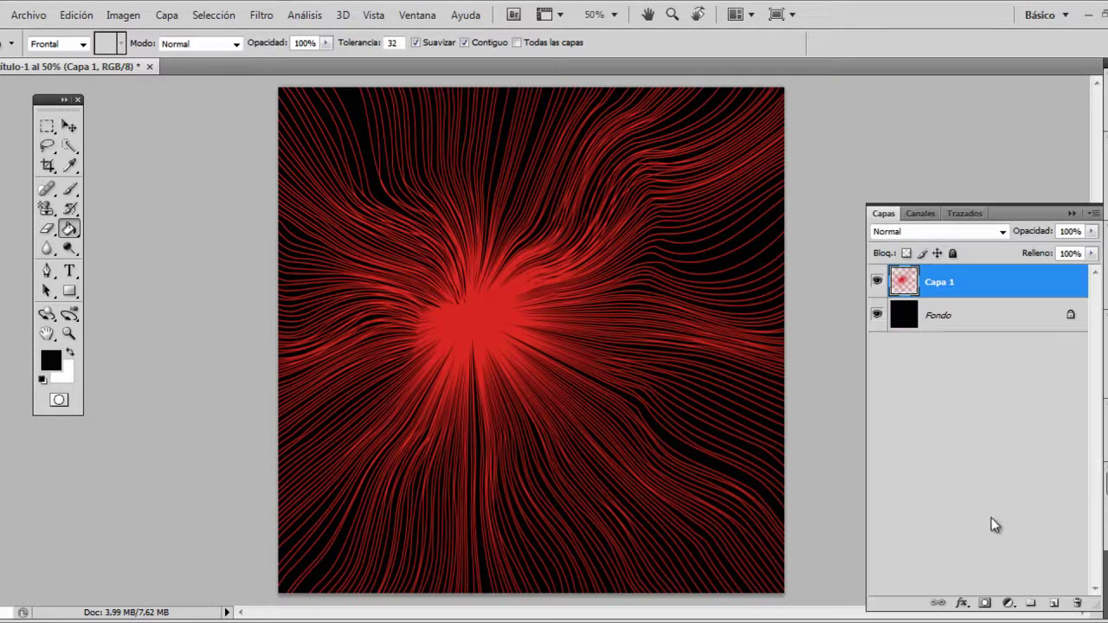
Add Resplandor exterior to Capa 1, sampling the lines' red as the glow colour
click(962, 604)
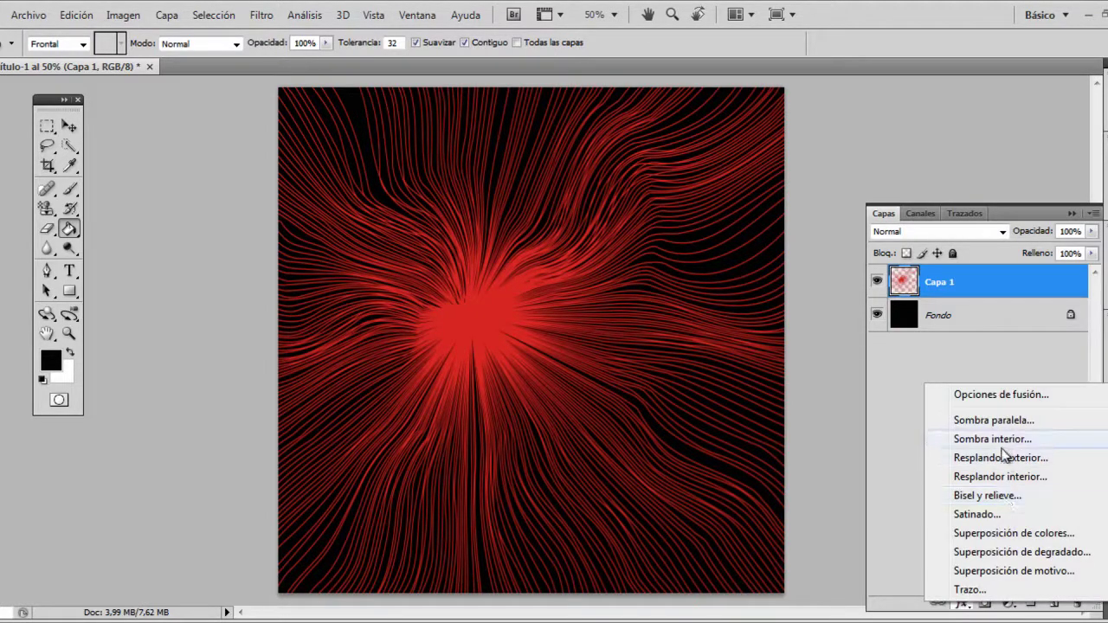
click(997, 461)
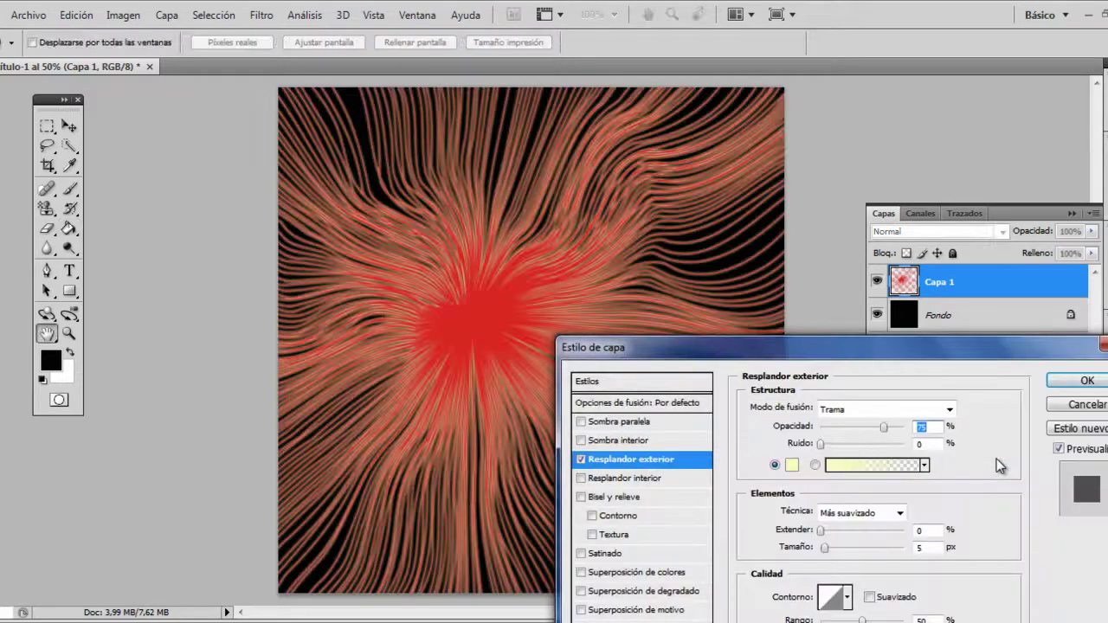
click(791, 466)
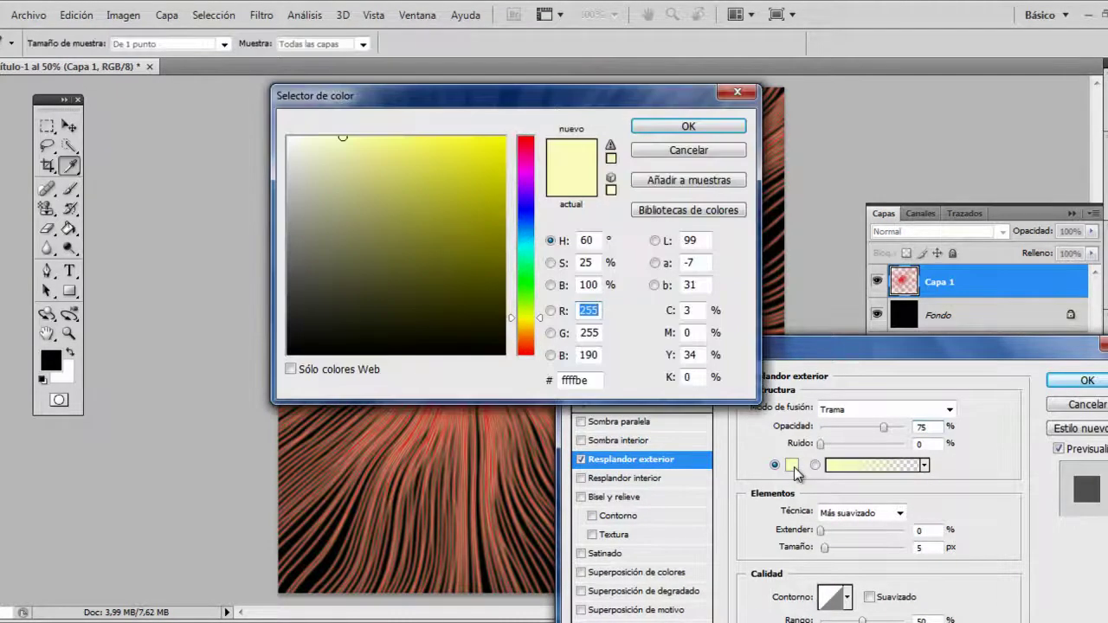
click(701, 152)
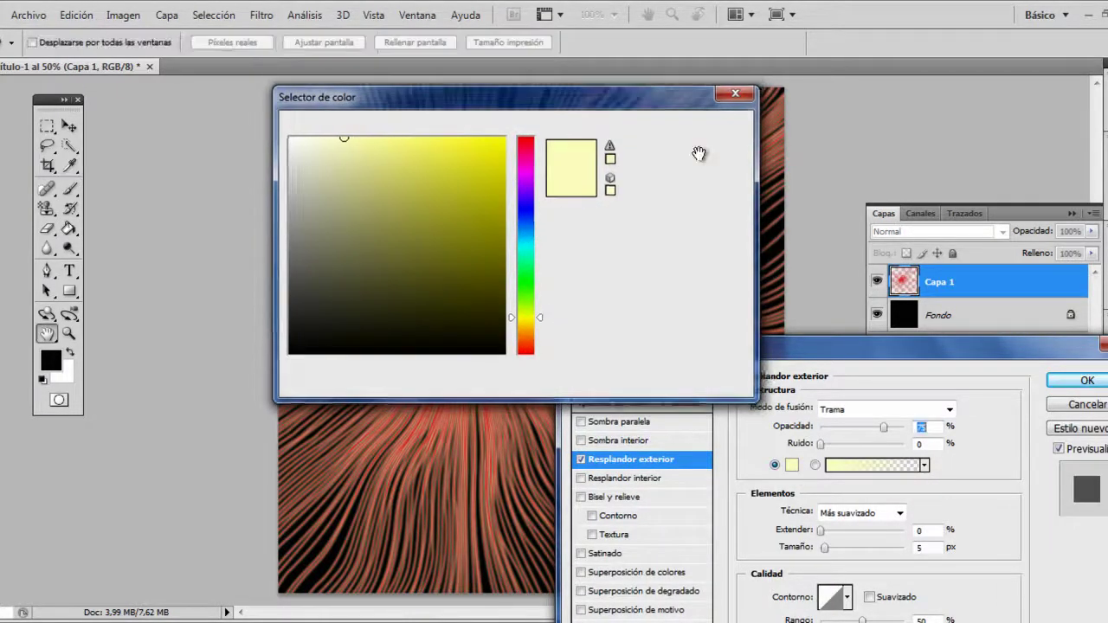
click(791, 466)
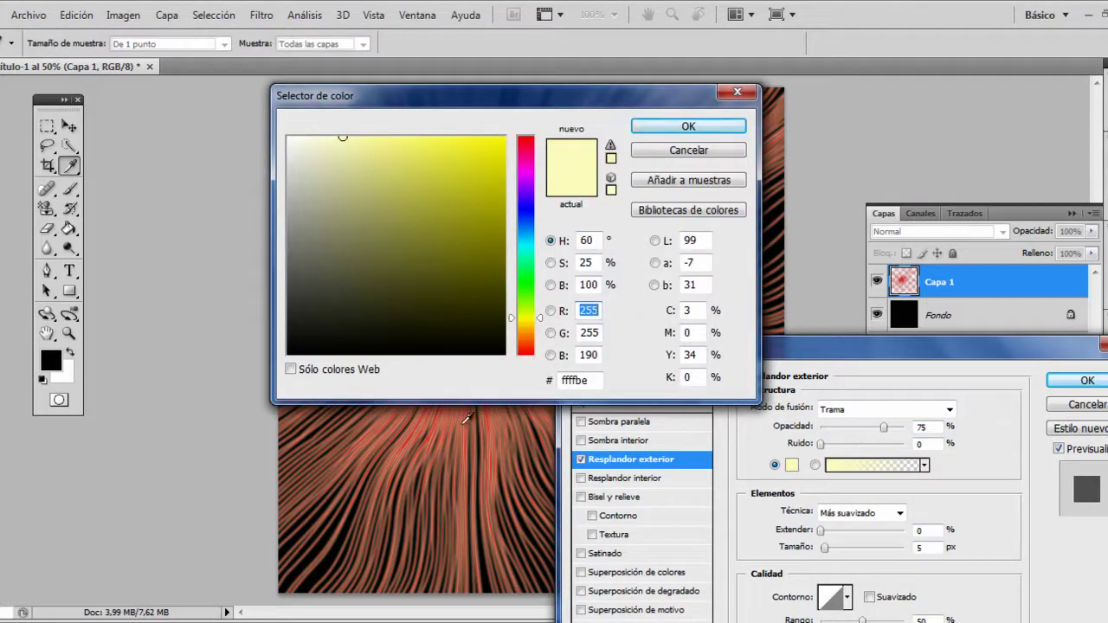
click(471, 422)
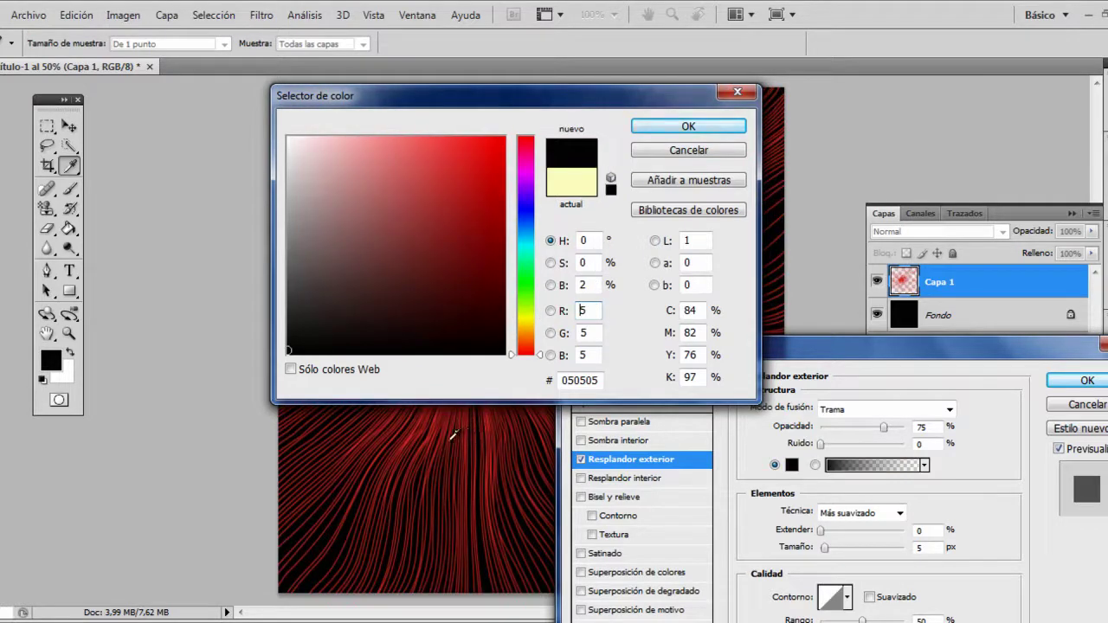
click(412, 437)
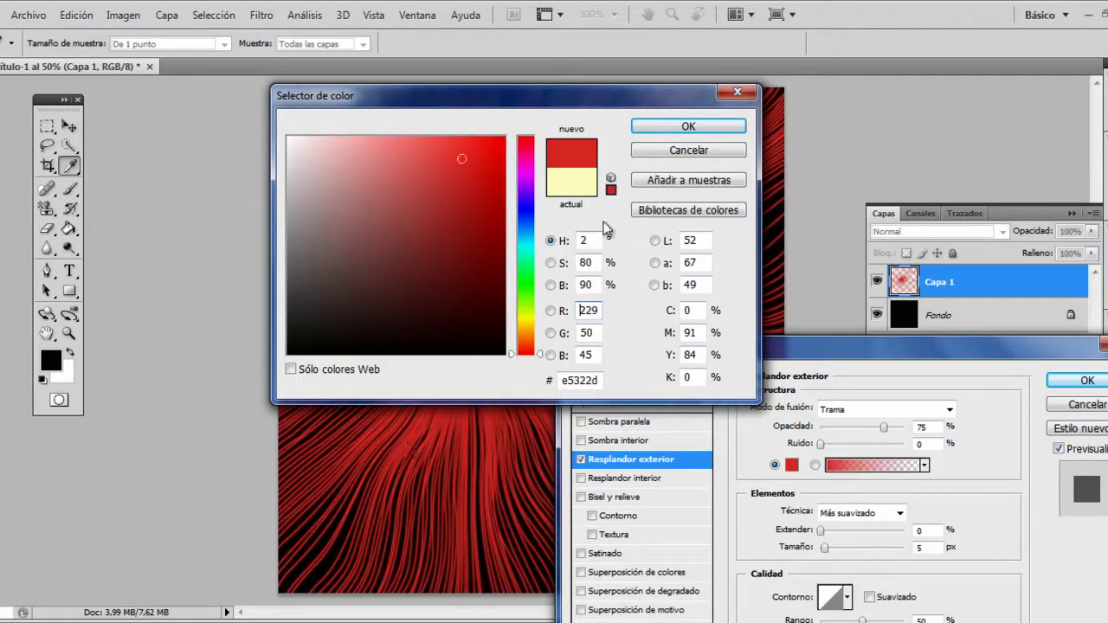
click(687, 127)
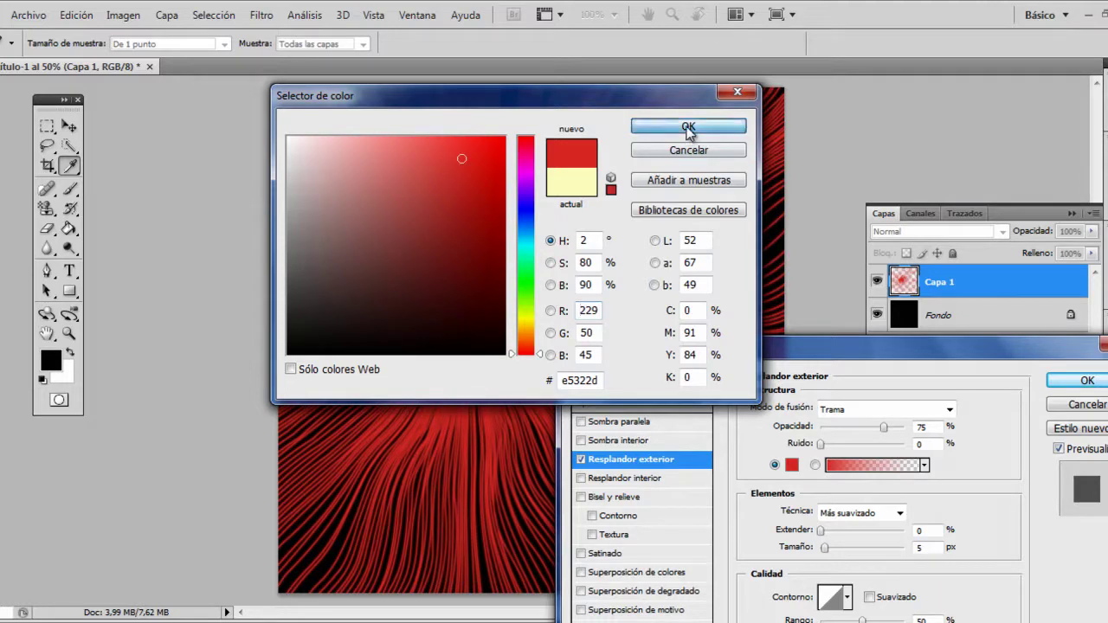
Change the glow colour to coral f67774 and blend it with Sobreexpos. lineal (Añadir)
click(791, 465)
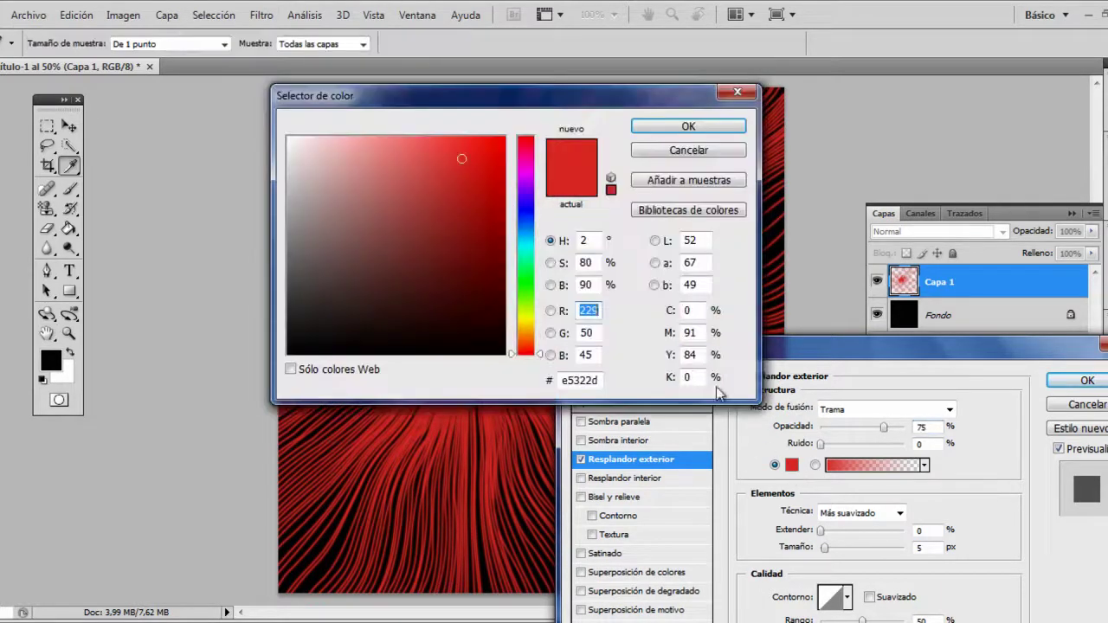
click(377, 147)
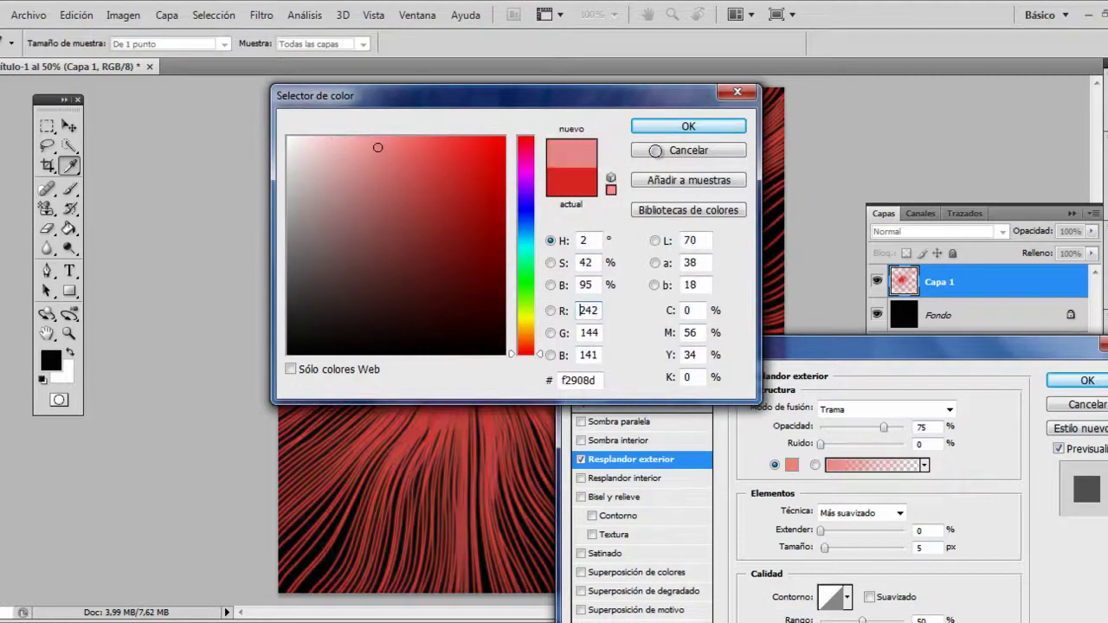
click(402, 144)
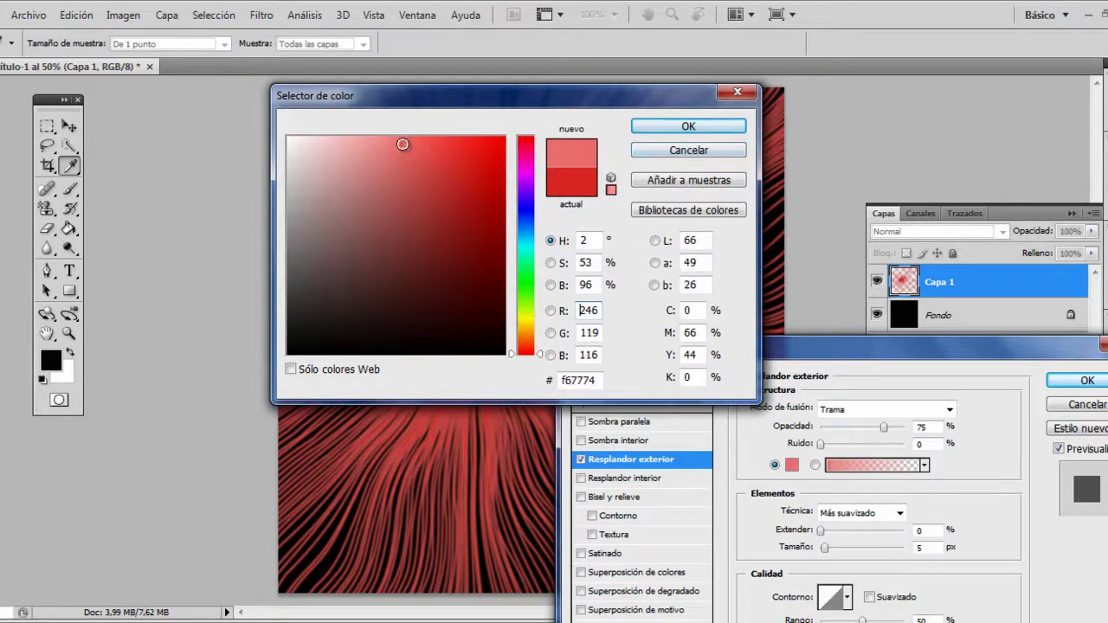
click(701, 127)
click(881, 410)
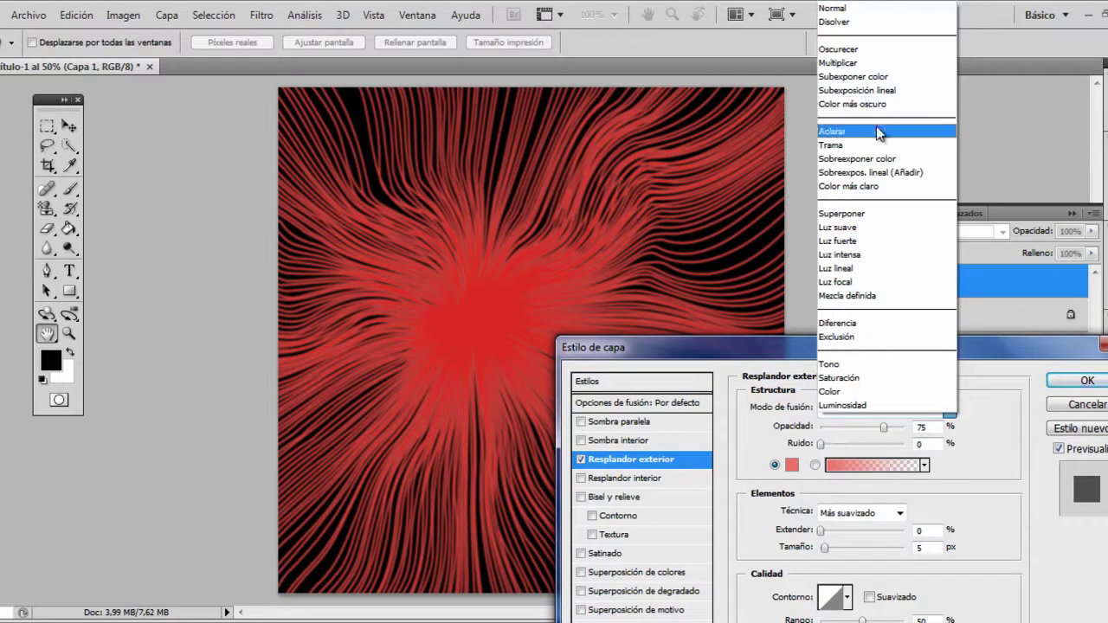
click(880, 172)
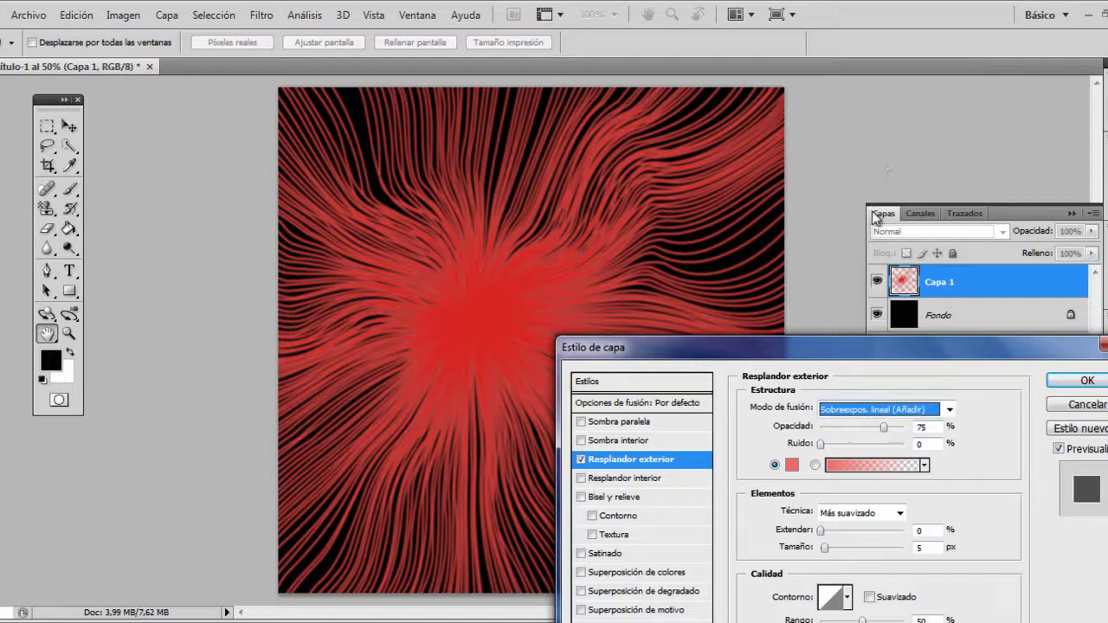
Give Capa 1 an inner glow in pale pink ebbeca alongside its outer glow
click(619, 481)
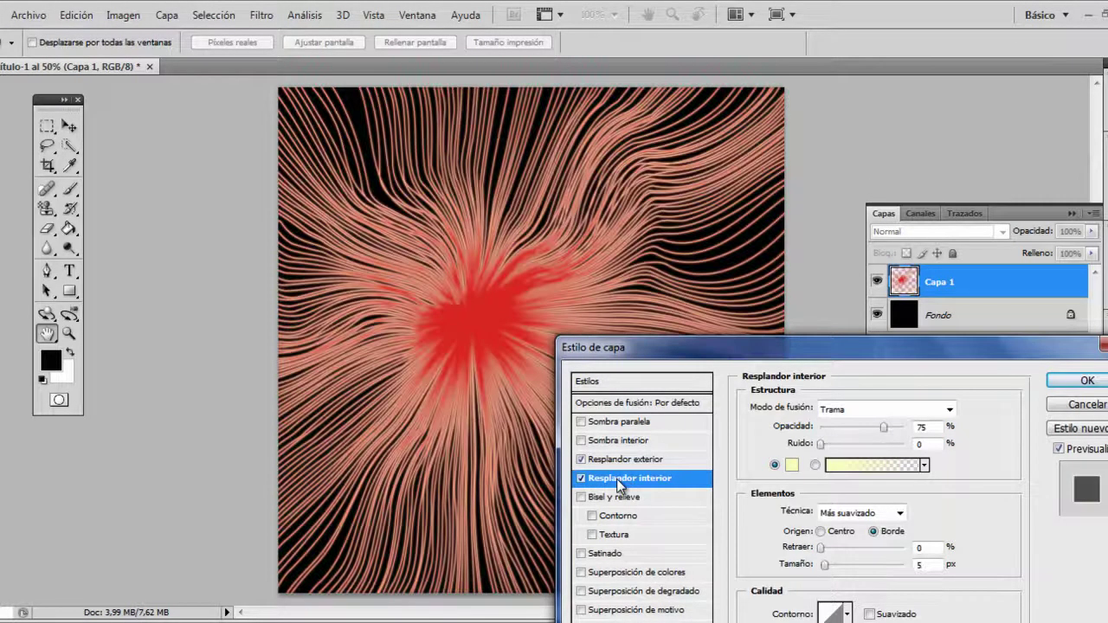
click(791, 465)
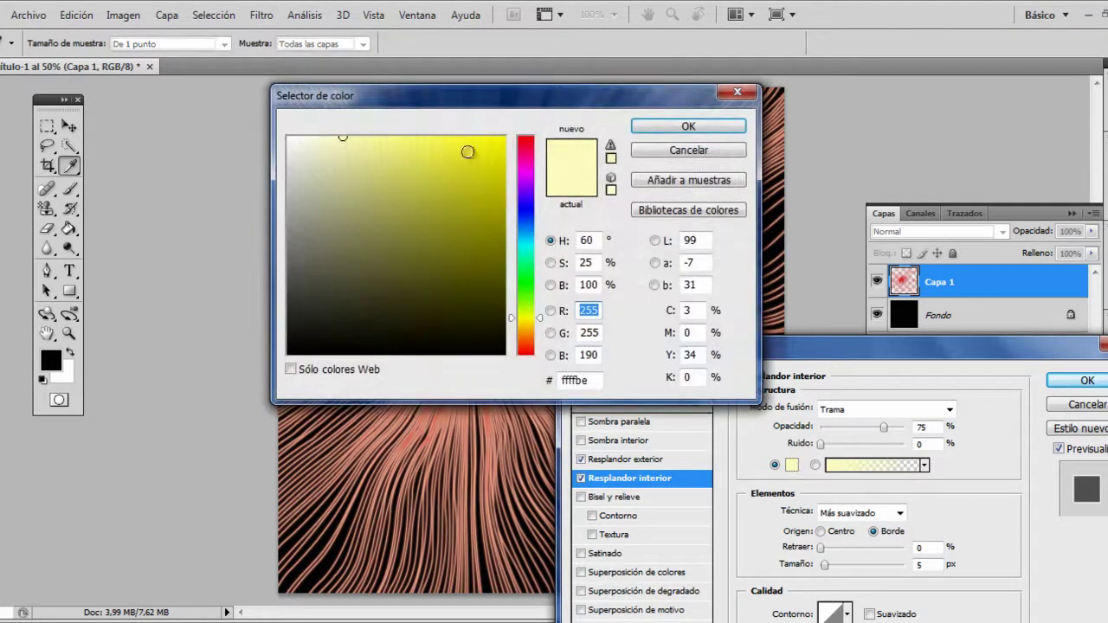
click(529, 145)
click(328, 153)
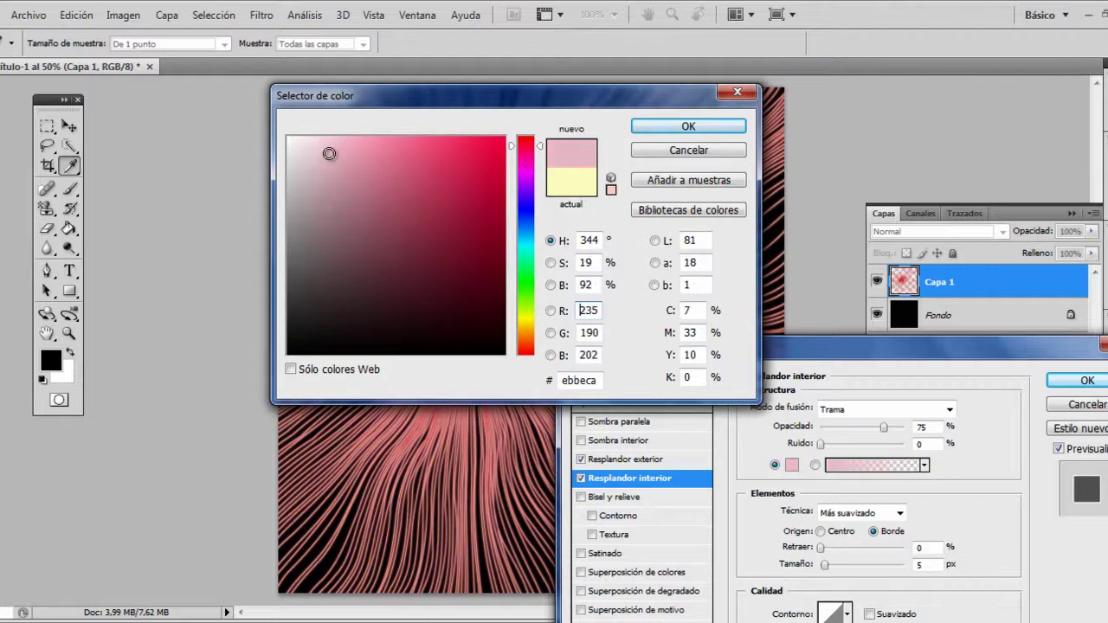
click(712, 128)
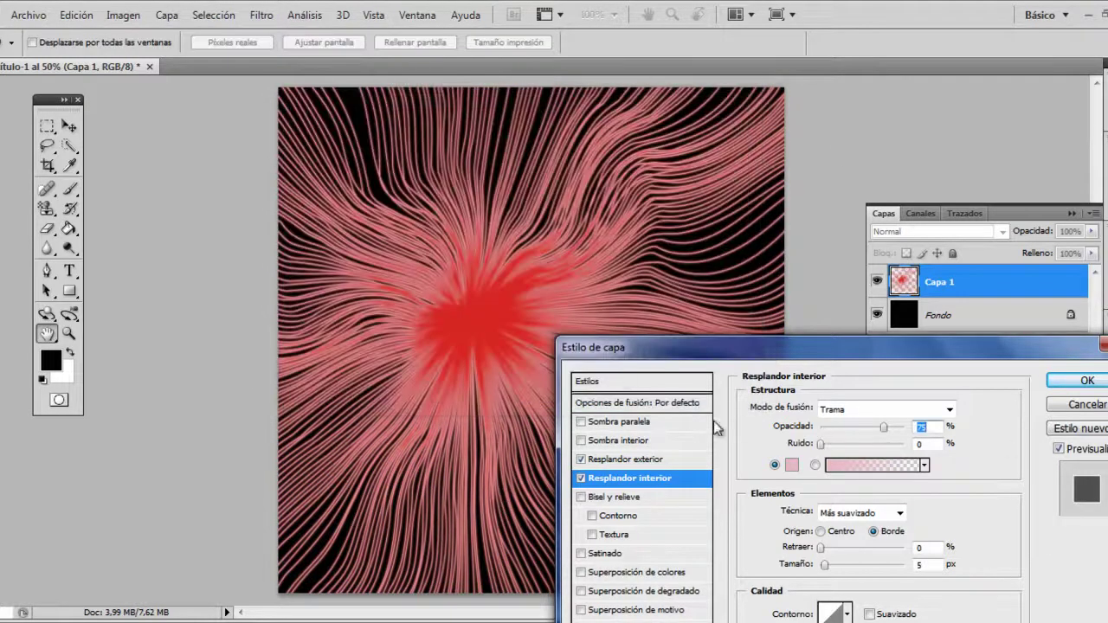
click(1077, 380)
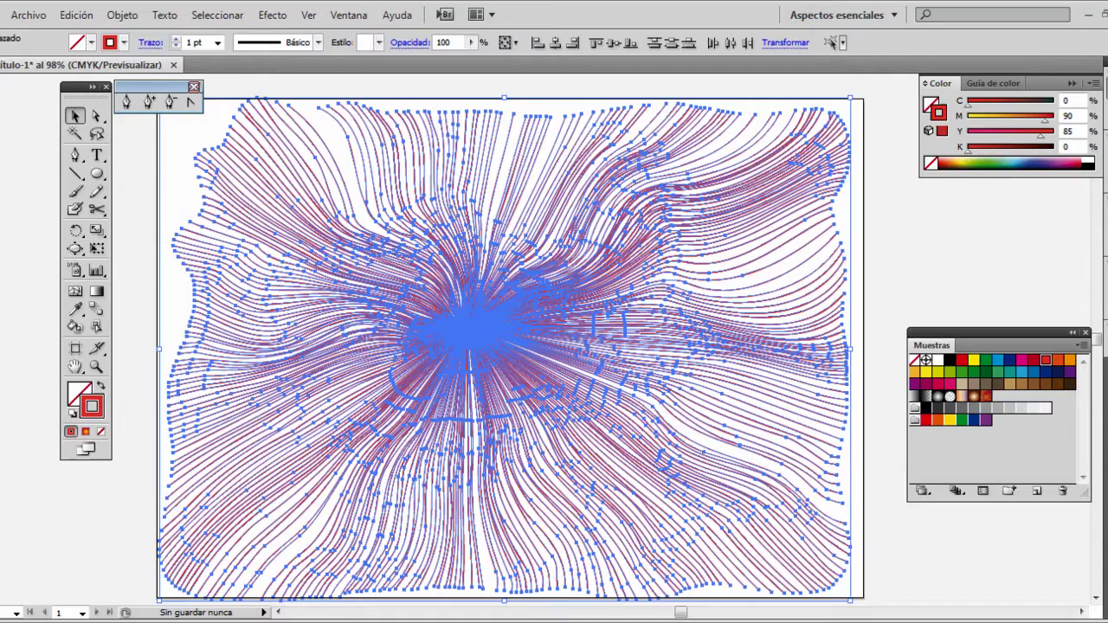
Delete the warped line burst, then draw a trial fan of arcs and delete it
key(Delete)
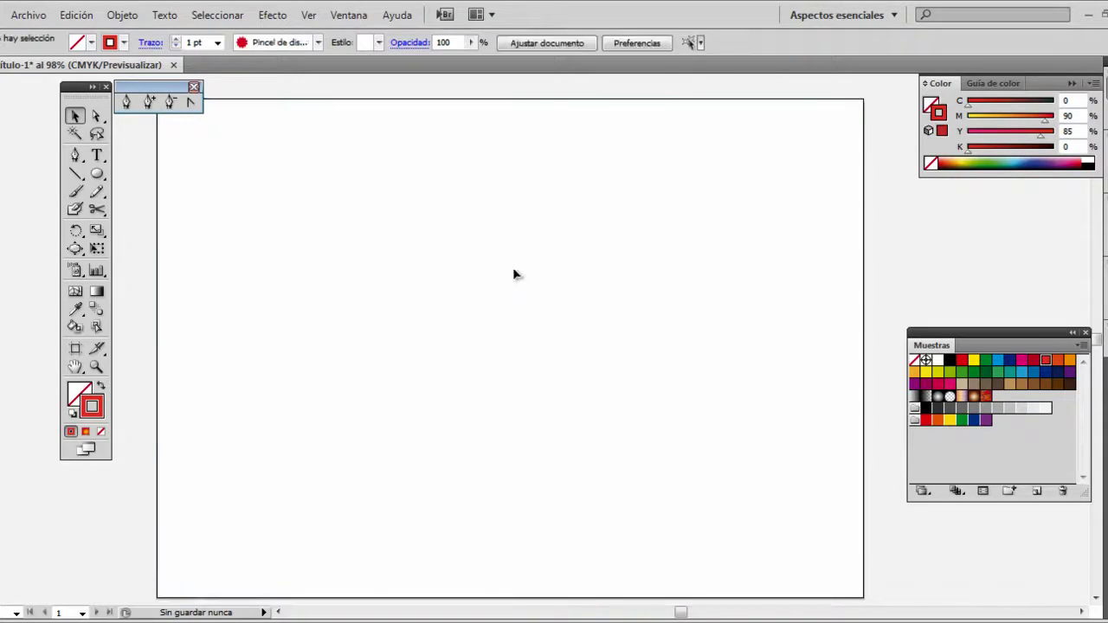
click(75, 176)
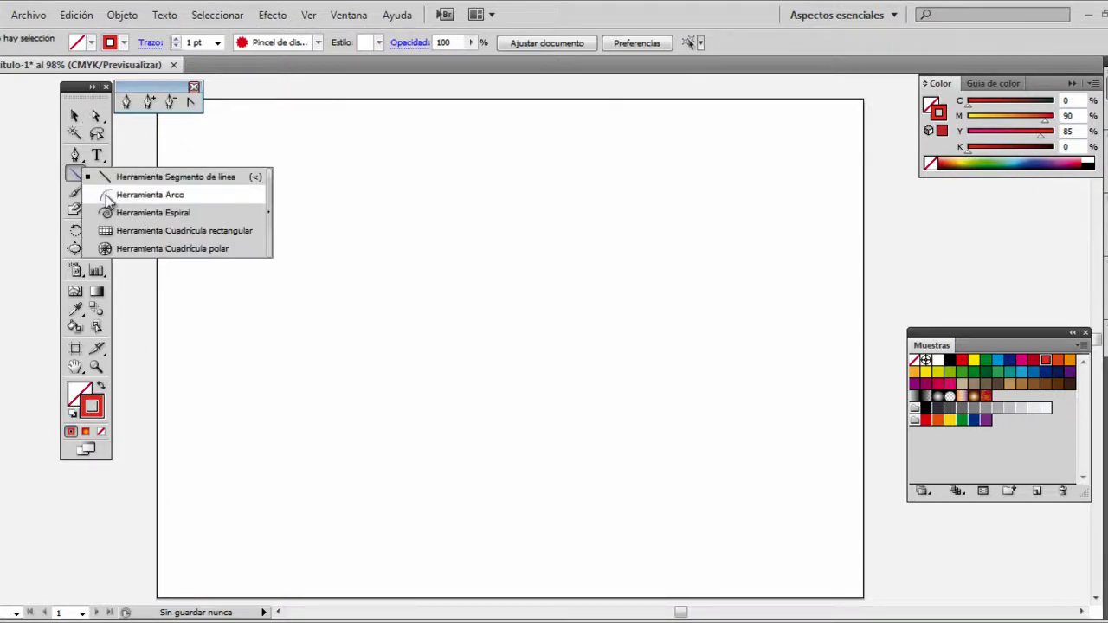
click(121, 195)
mouse_move(514, 348)
mouse_down()
mouse_move(678, 171)
mouse_move(717, 169)
mouse_move(705, 148)
mouse_up()
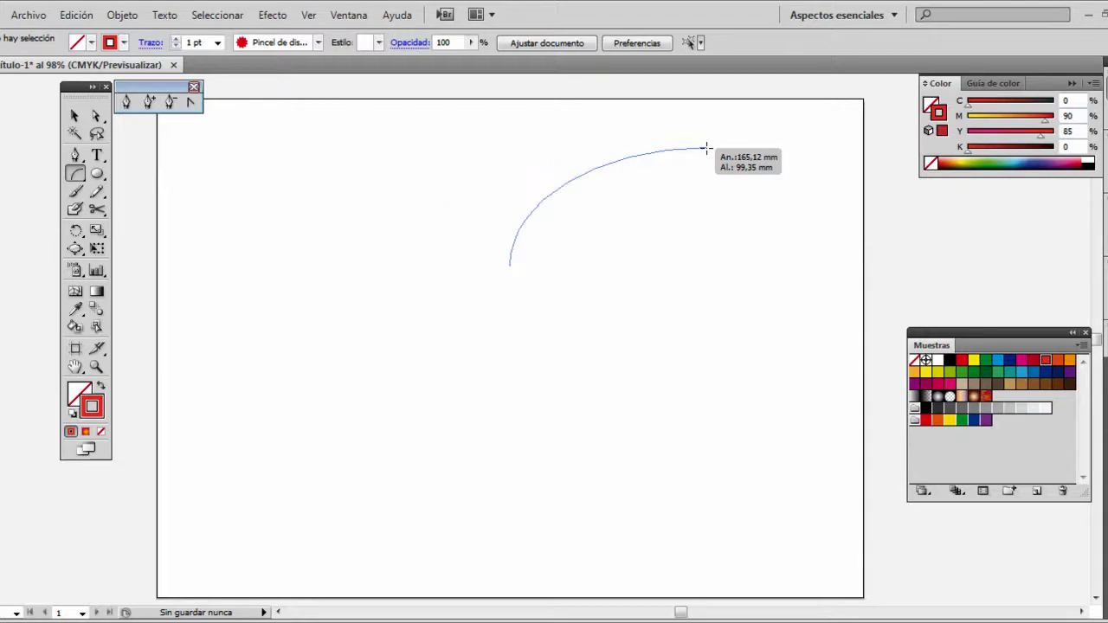
mouse_move(706, 148)
mouse_down()
mouse_move(789, 152)
mouse_move(754, 389)
mouse_move(248, 423)
mouse_move(246, 180)
mouse_move(650, 124)
mouse_move(762, 151)
mouse_up()
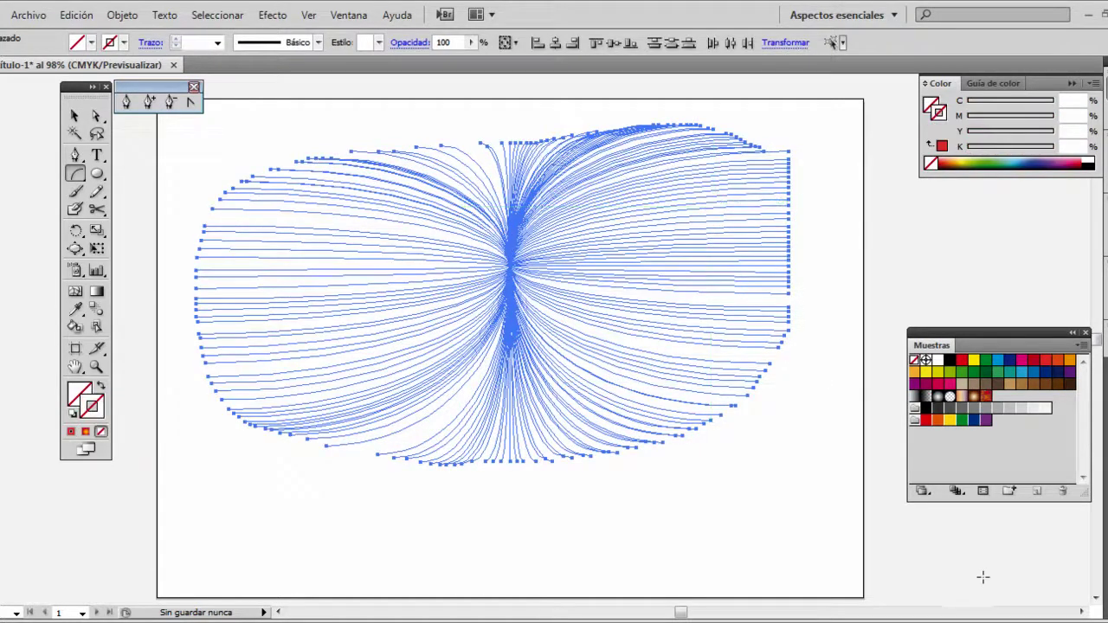
key(Delete)
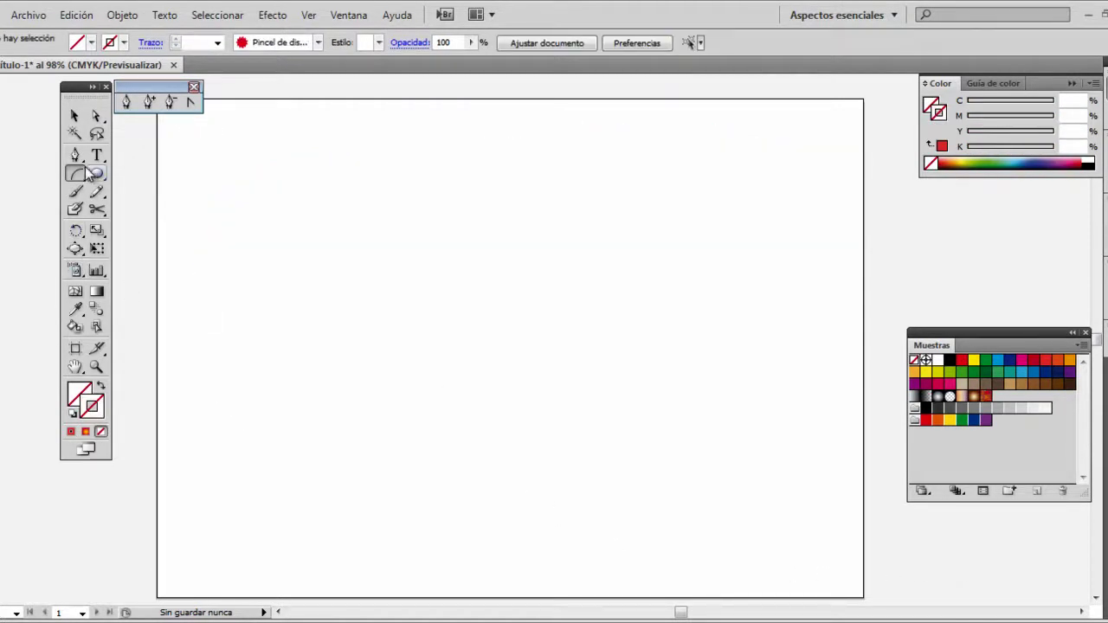
mouse_move(212, 389)
mouse_down()
mouse_move(455, 136)
mouse_move(553, 252)
mouse_move(687, 297)
mouse_move(821, 291)
mouse_move(883, 215)
mouse_move(816, 141)
mouse_move(710, 107)
mouse_move(658, 73)
mouse_move(836, 228)
mouse_move(915, 223)
mouse_move(903, 144)
mouse_move(702, 67)
mouse_move(806, 164)
mouse_move(957, 218)
mouse_move(861, 143)
mouse_move(564, 203)
mouse_move(459, 336)
mouse_move(628, 507)
mouse_move(809, 578)
mouse_up()
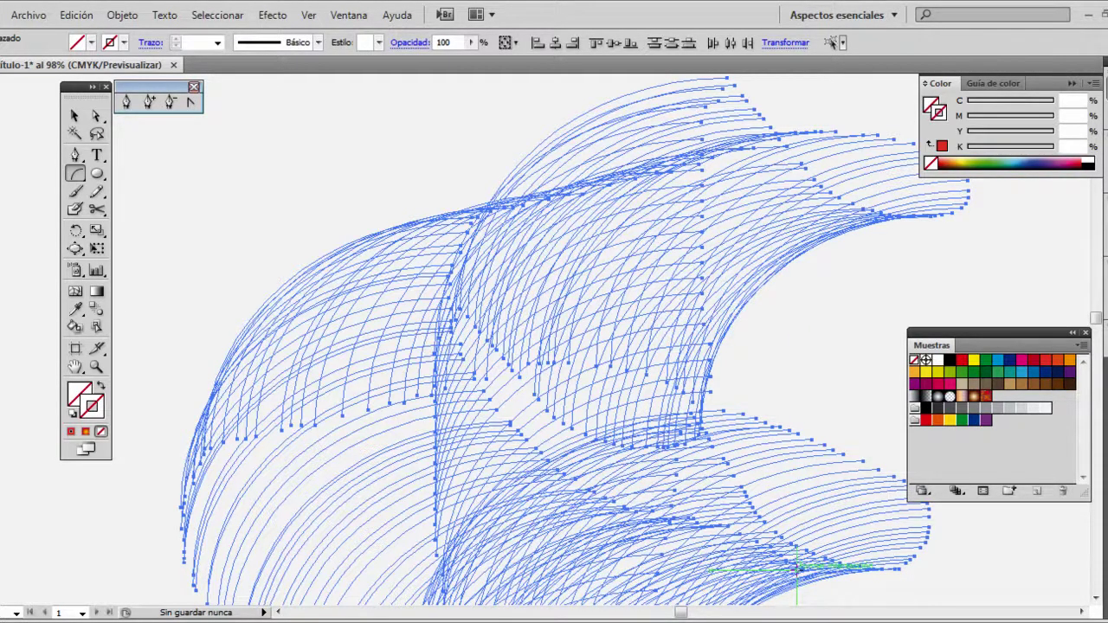
key(Delete)
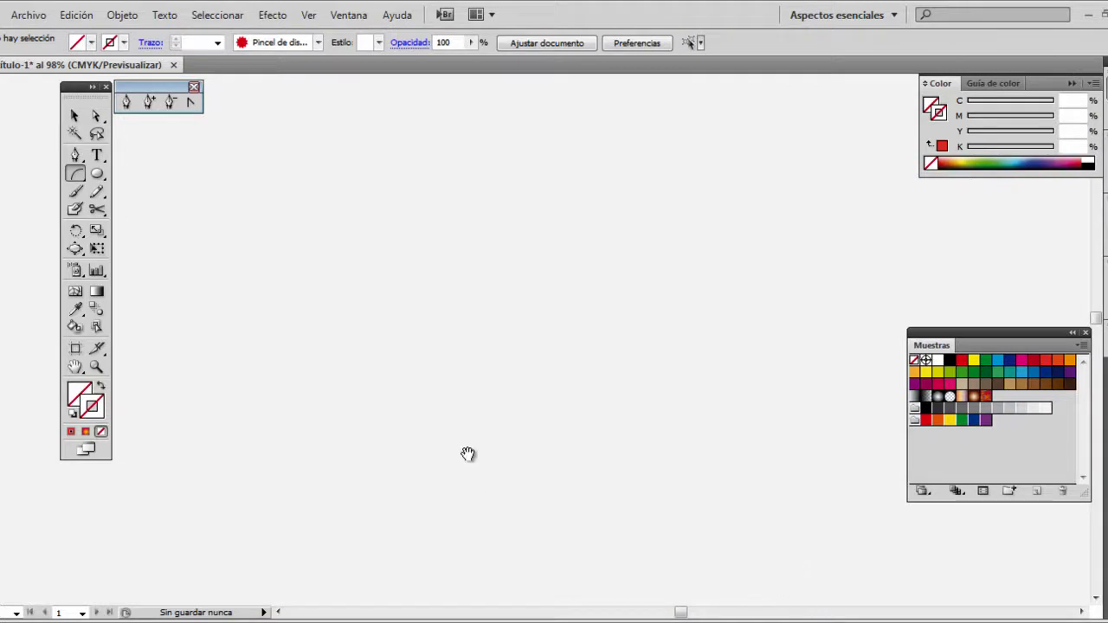
Pan with the Hand tool until the empty artboard is back in the window
drag(470, 413, 480, 380)
mouse_move(503, 556)
mouse_down()
mouse_move(534, 426)
mouse_move(493, 275)
mouse_up()
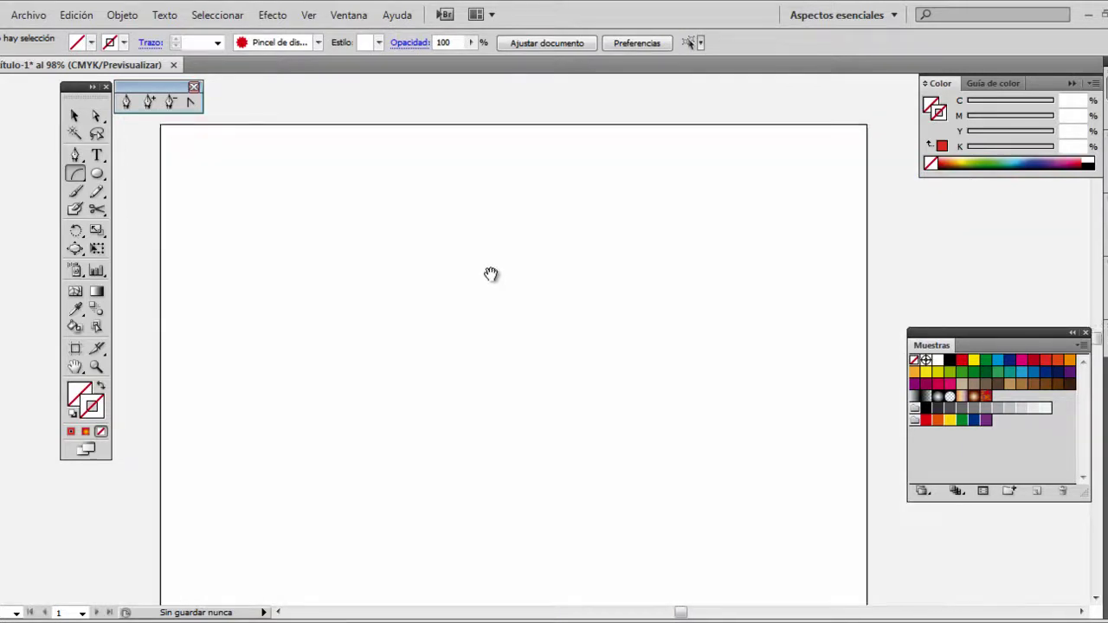